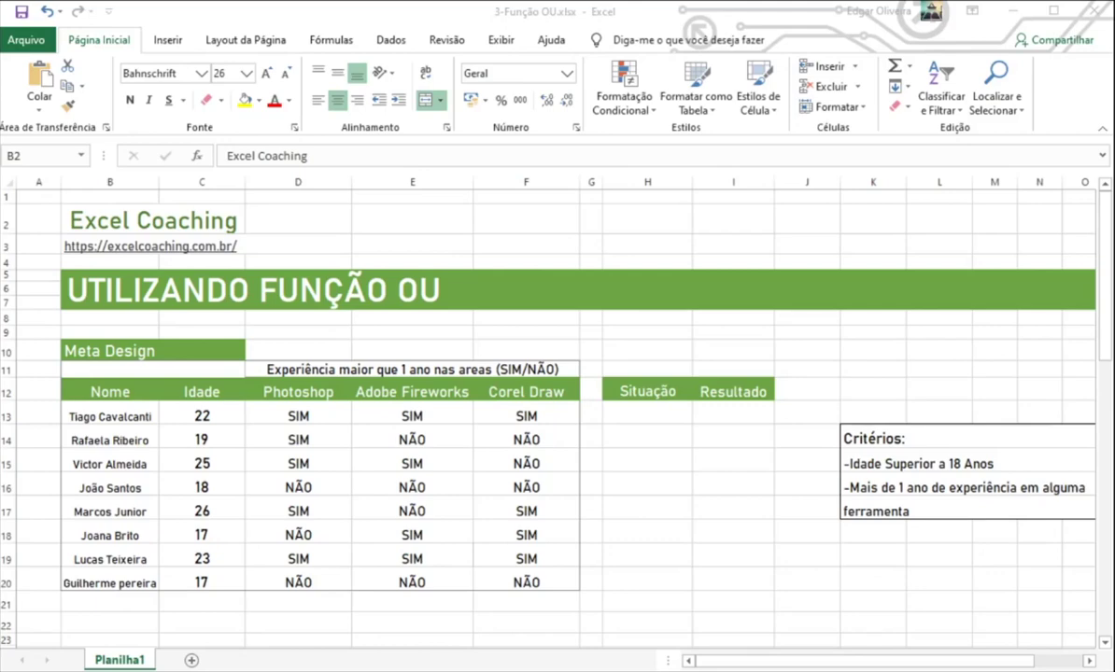
click(89, 219)
scroll(103, 224, down, 8)
click(103, 215)
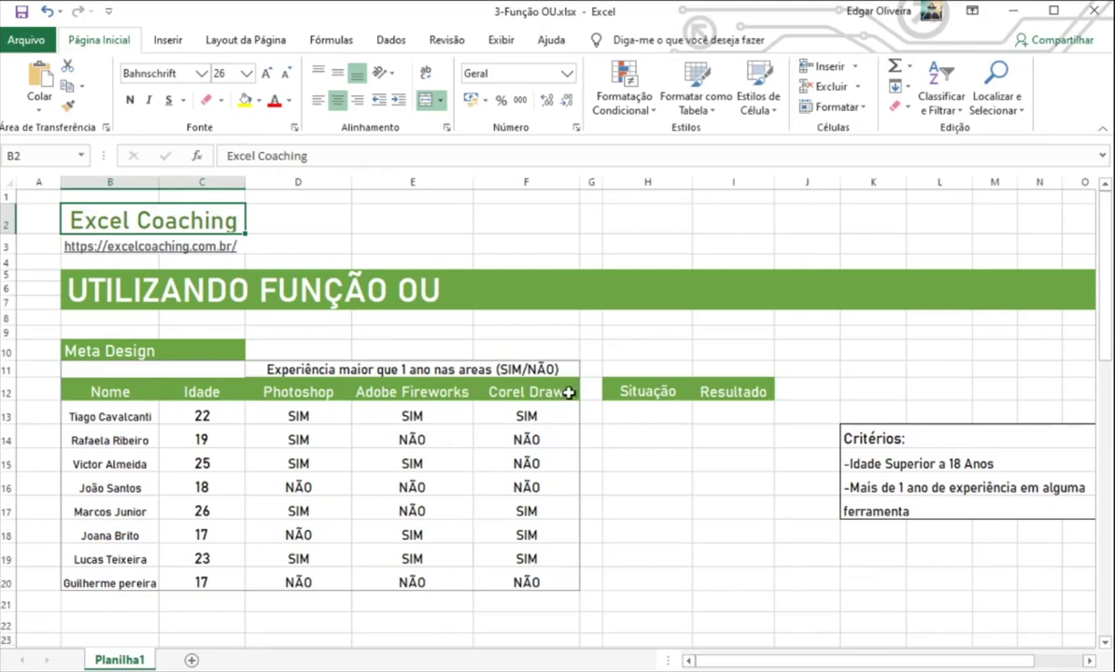
click(840, 425)
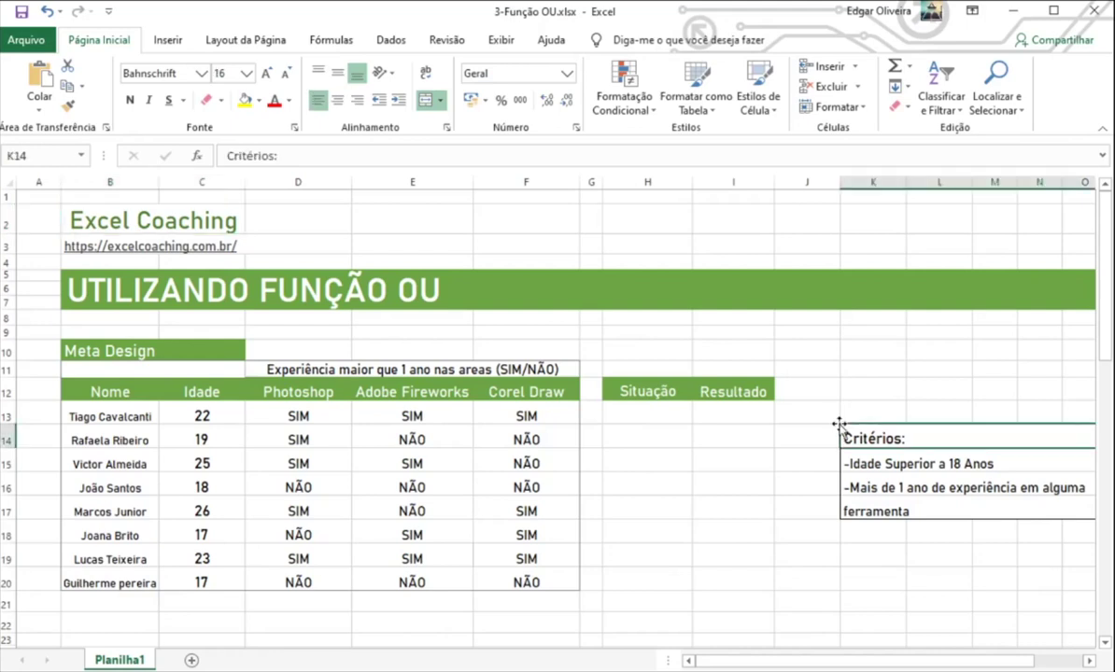
Step: Start an OU formula in H13 under Situação with D13="SIM" as its first condition
click(639, 415)
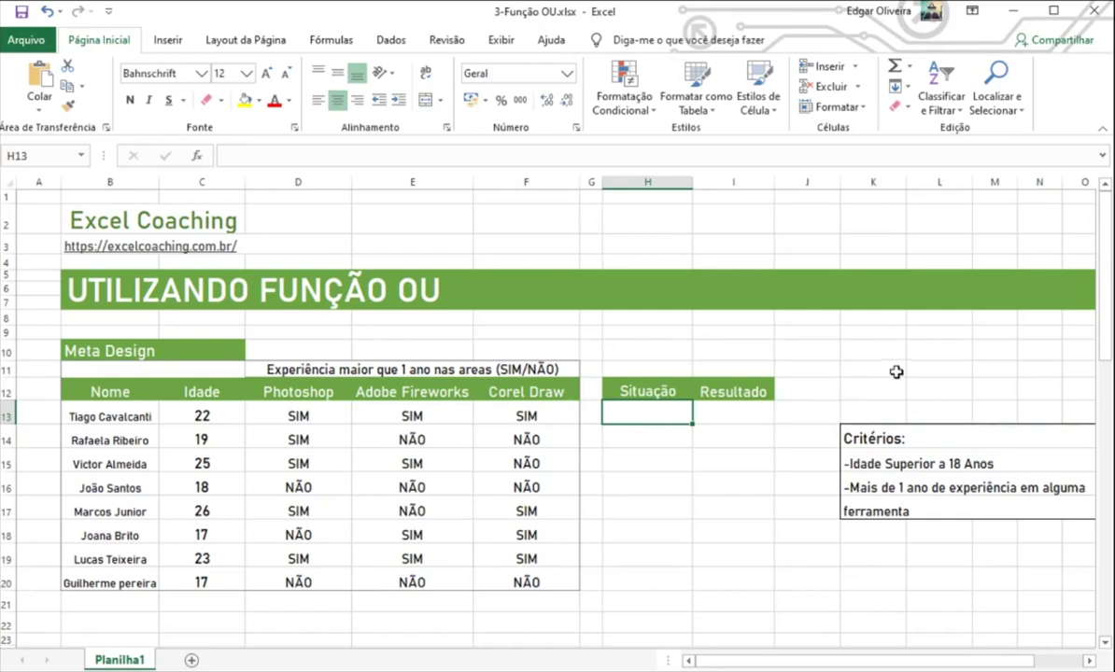
text(=)
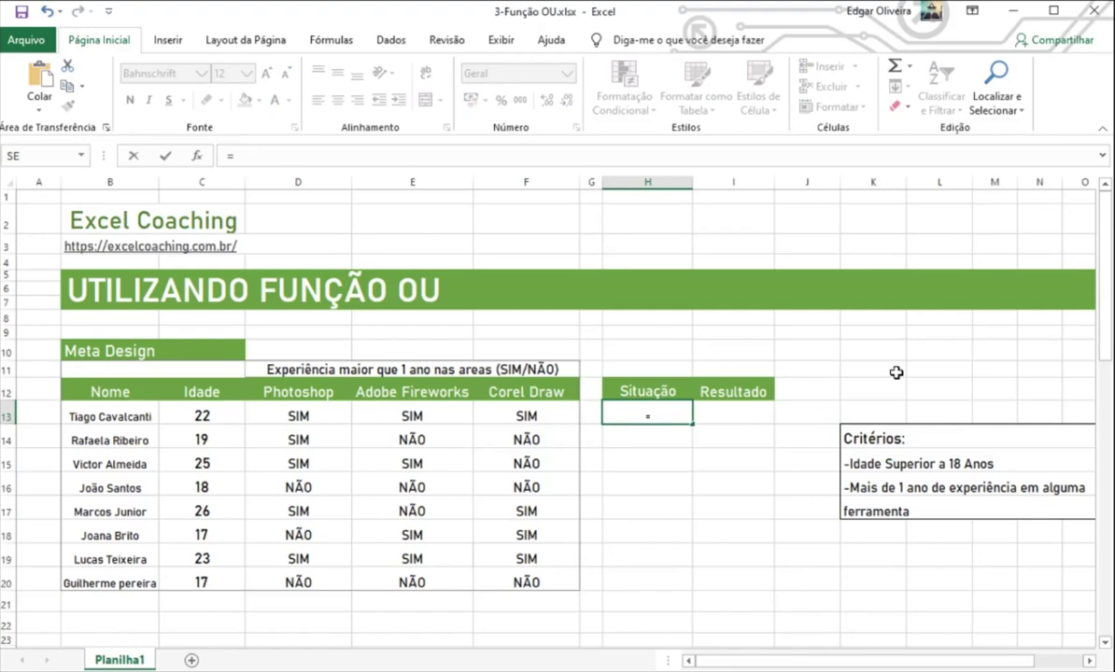
text(ou)
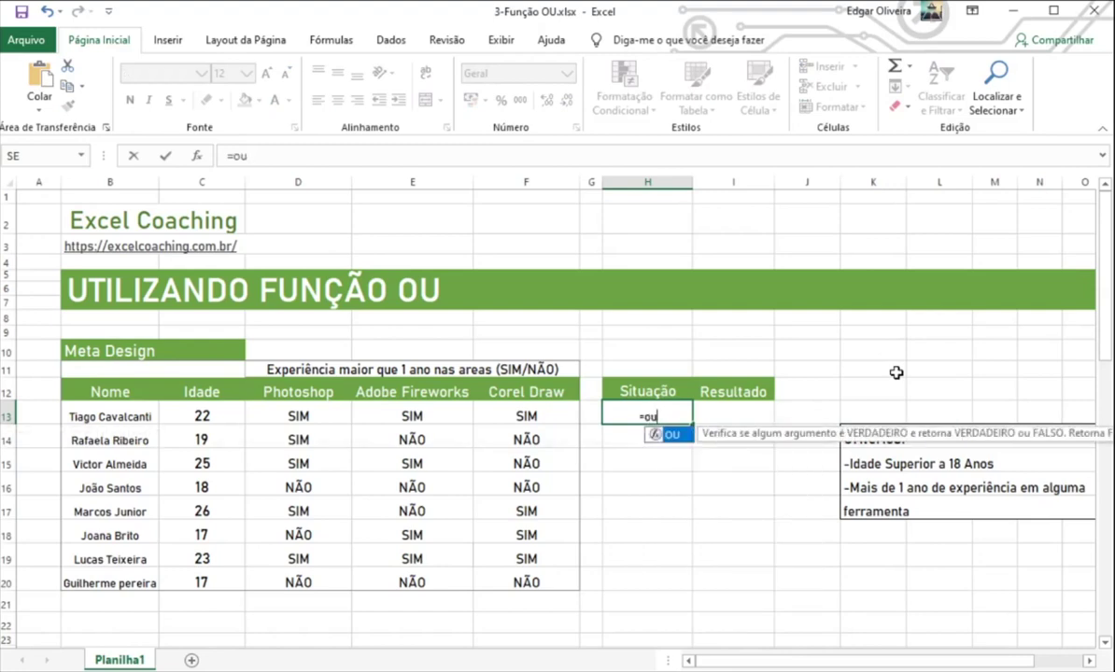
text(()
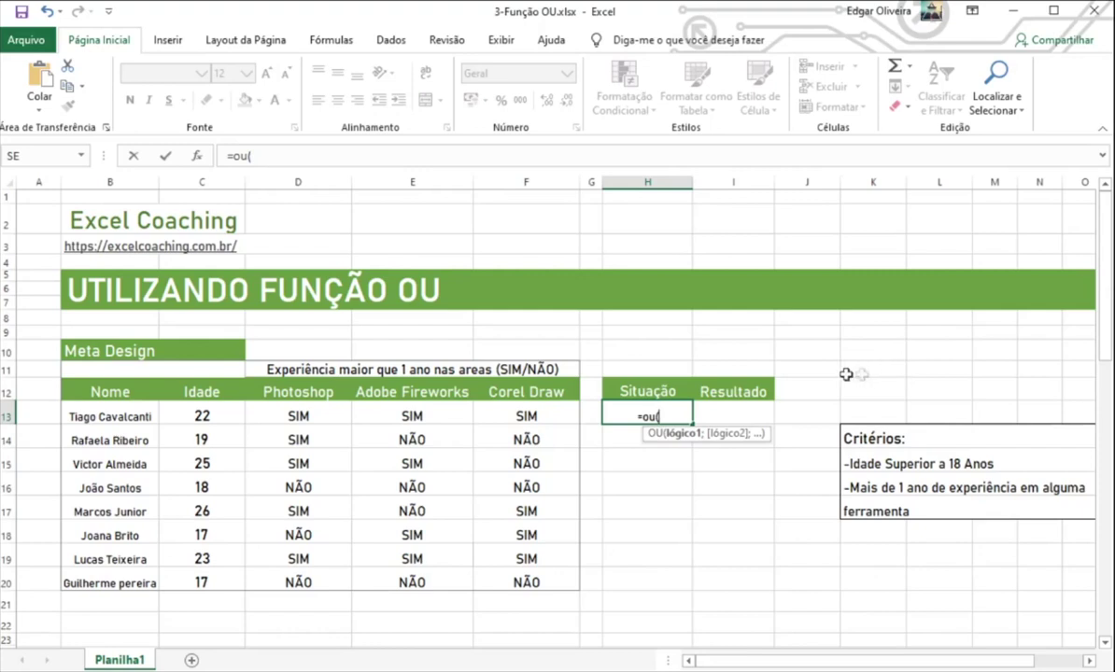
click(316, 413)
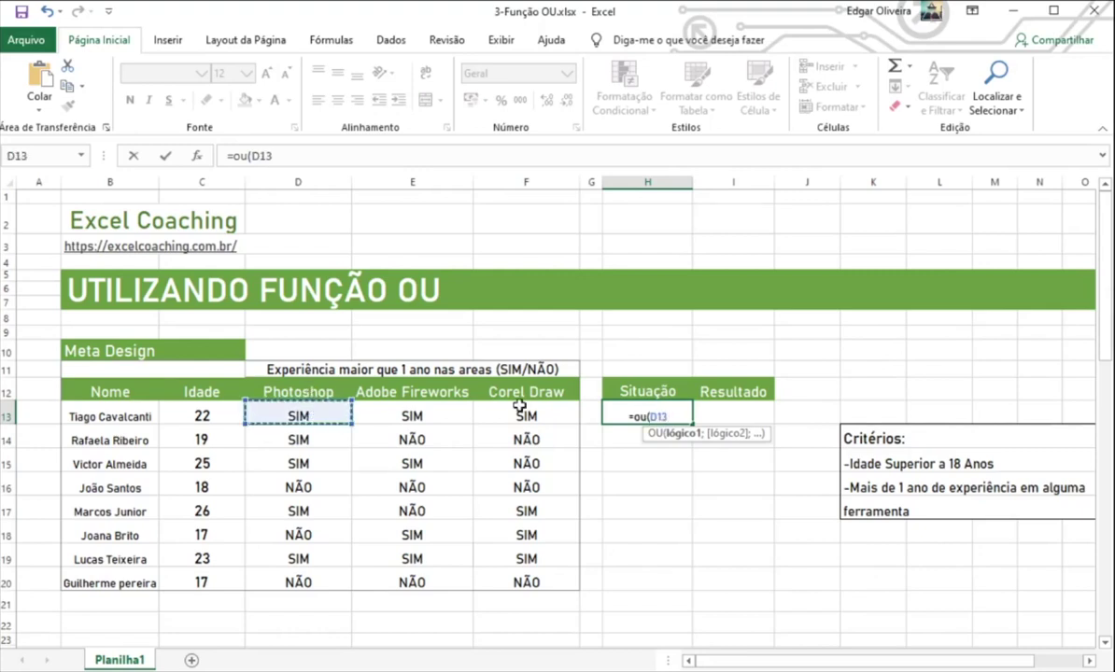
text(="SIM")
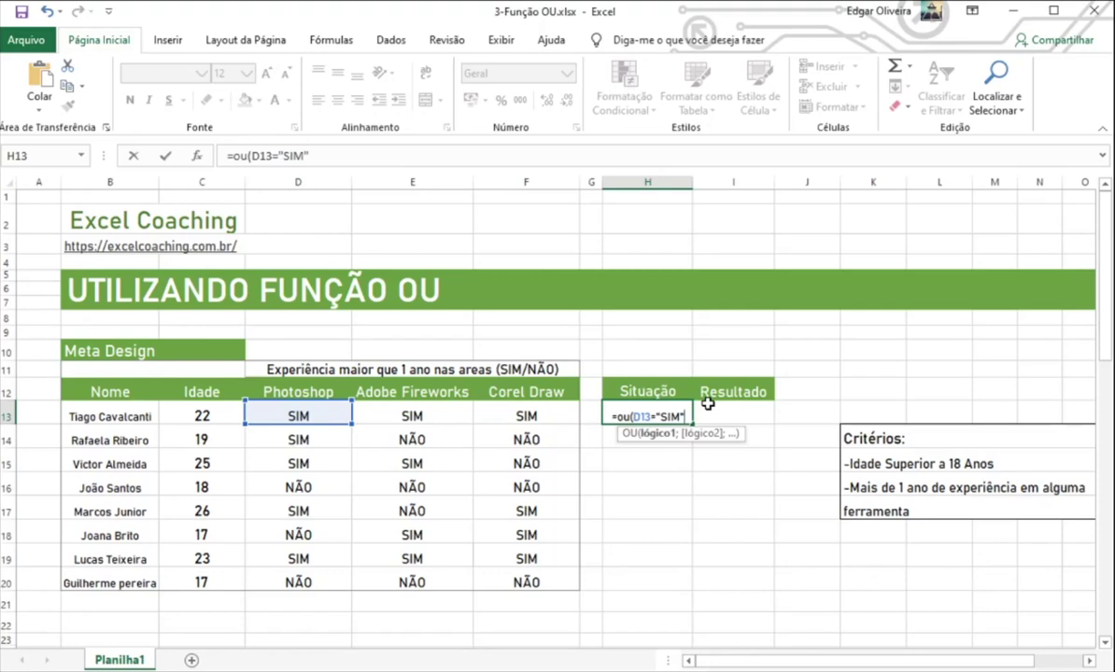
text(;)
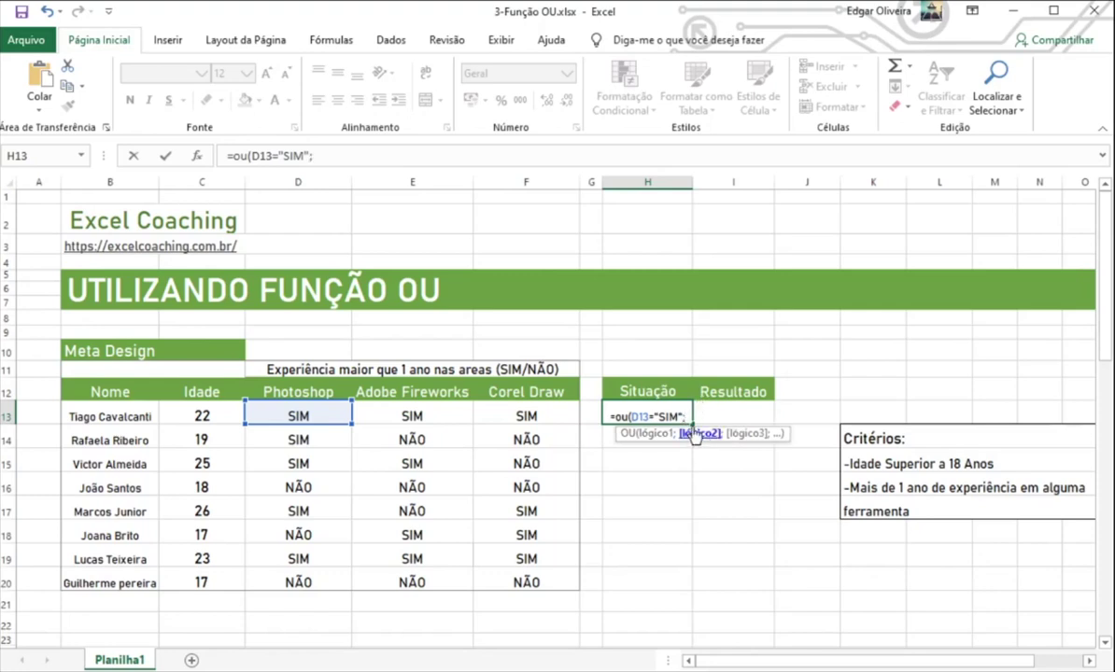
Step: Add the conditions E13="SIM" and F13="SIM" to the OU formula in H13 and complete it
click(424, 417)
text(="SIM)
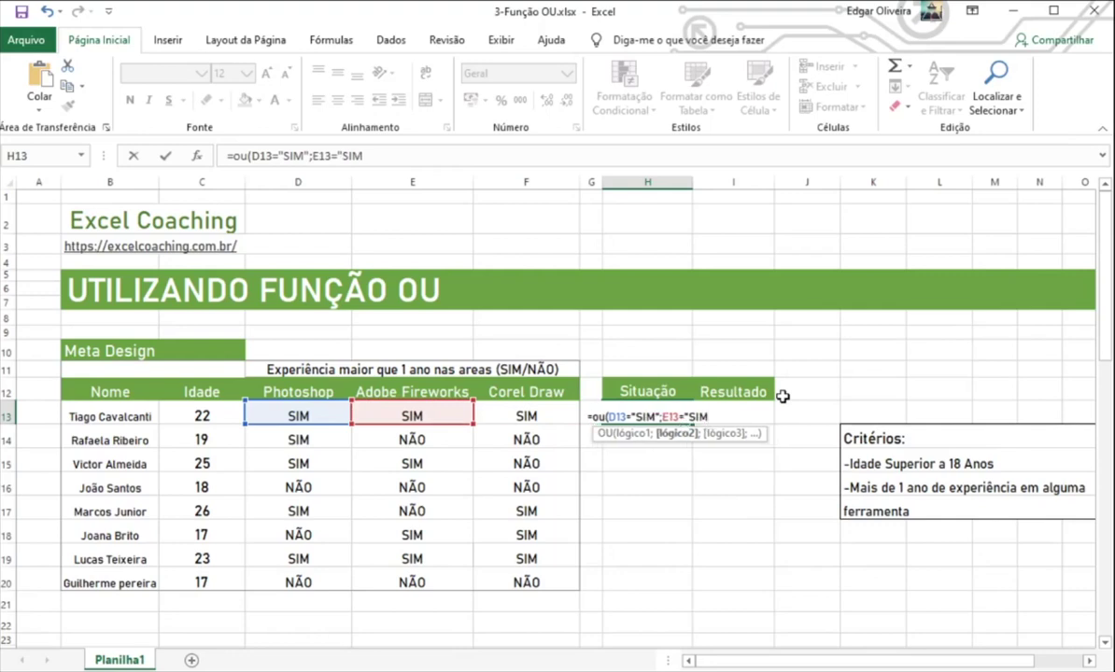
text(")
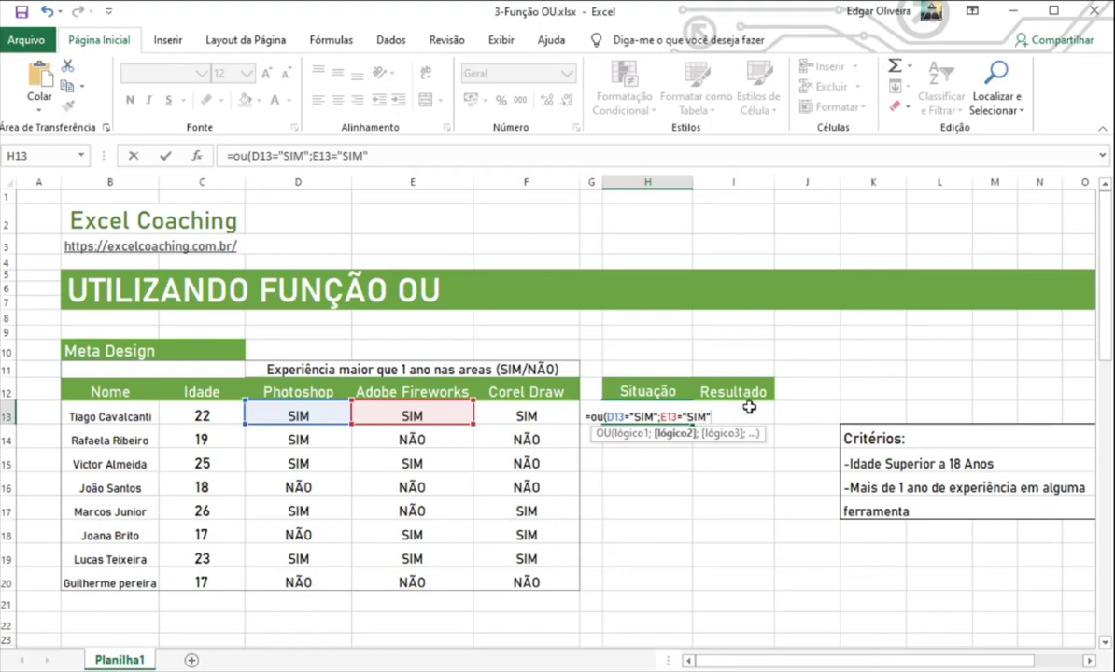
text(;)
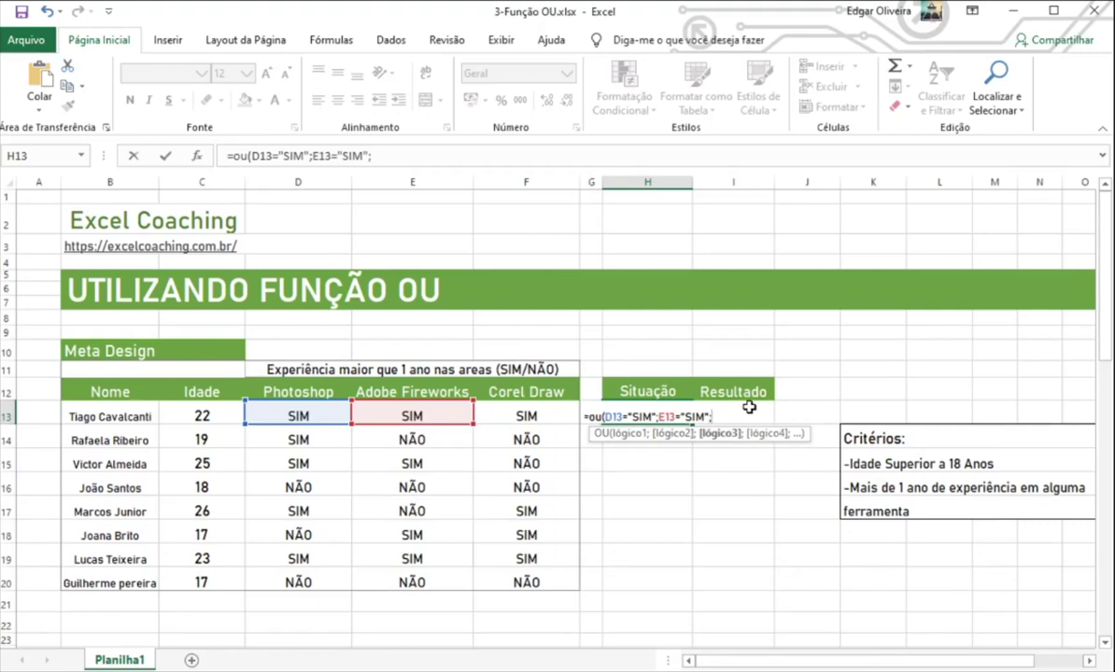
click(536, 415)
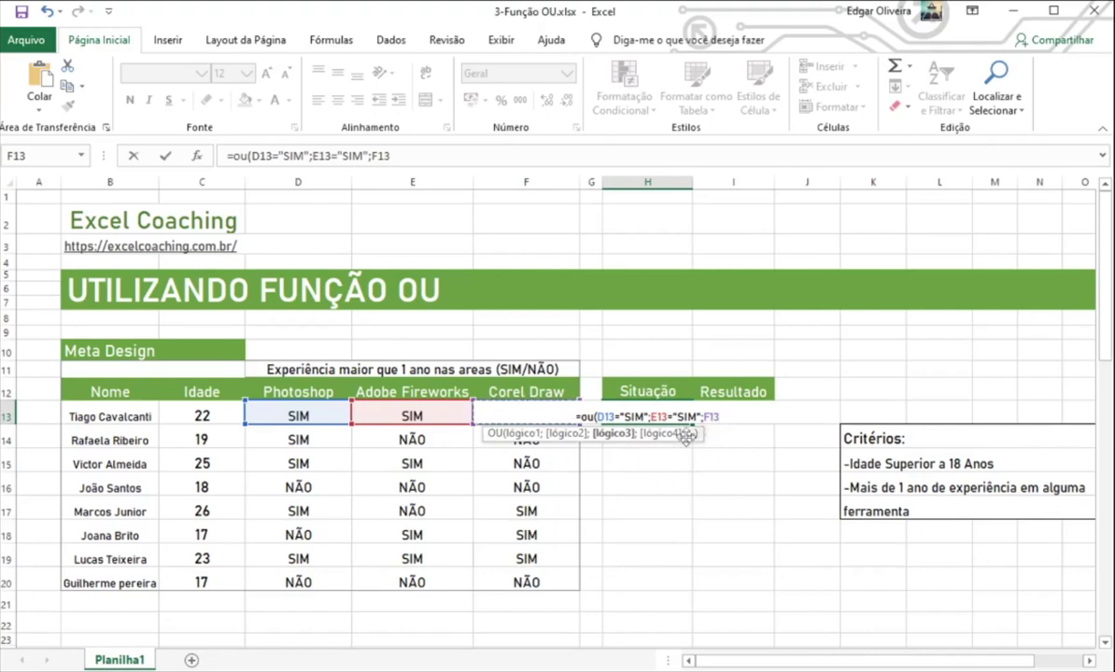
text(="S)
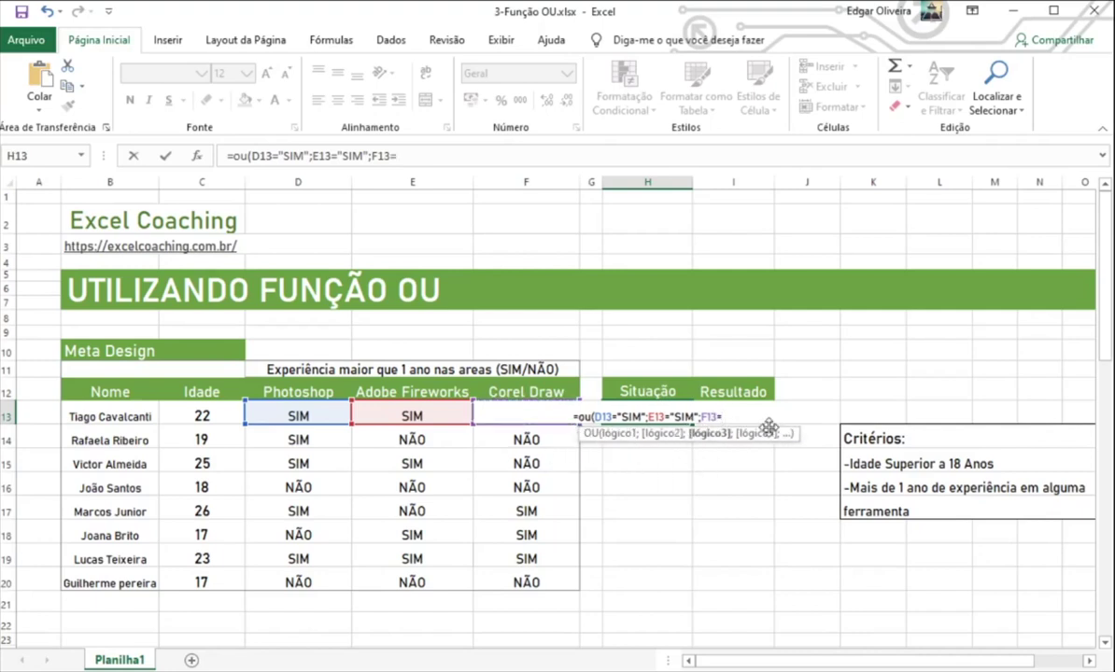
text(IM")
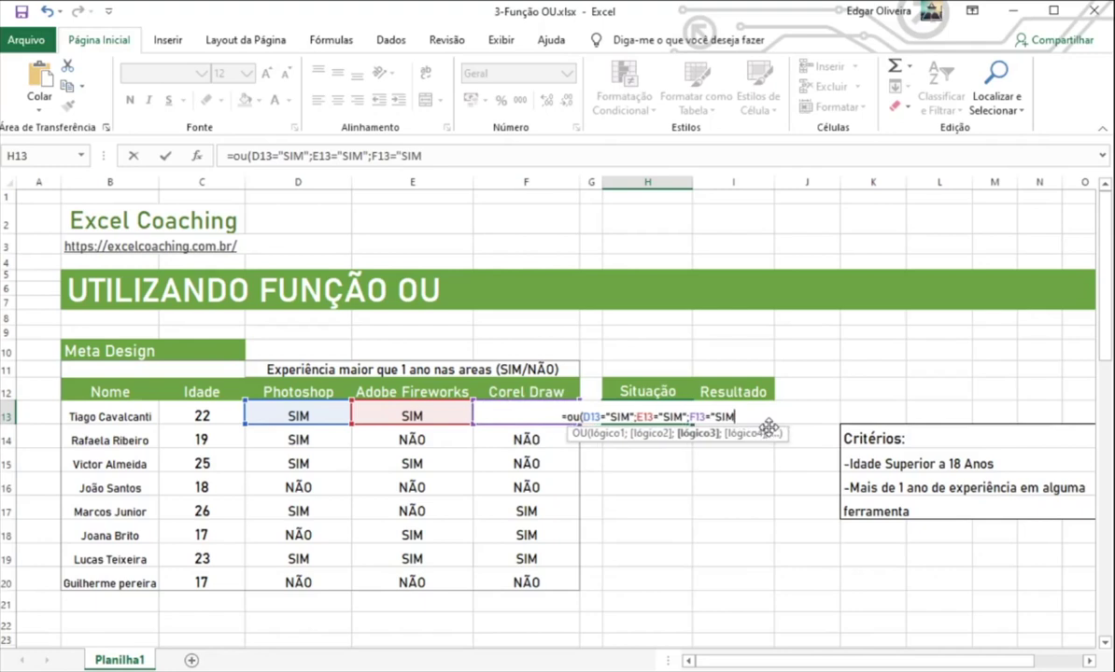
key(Return)
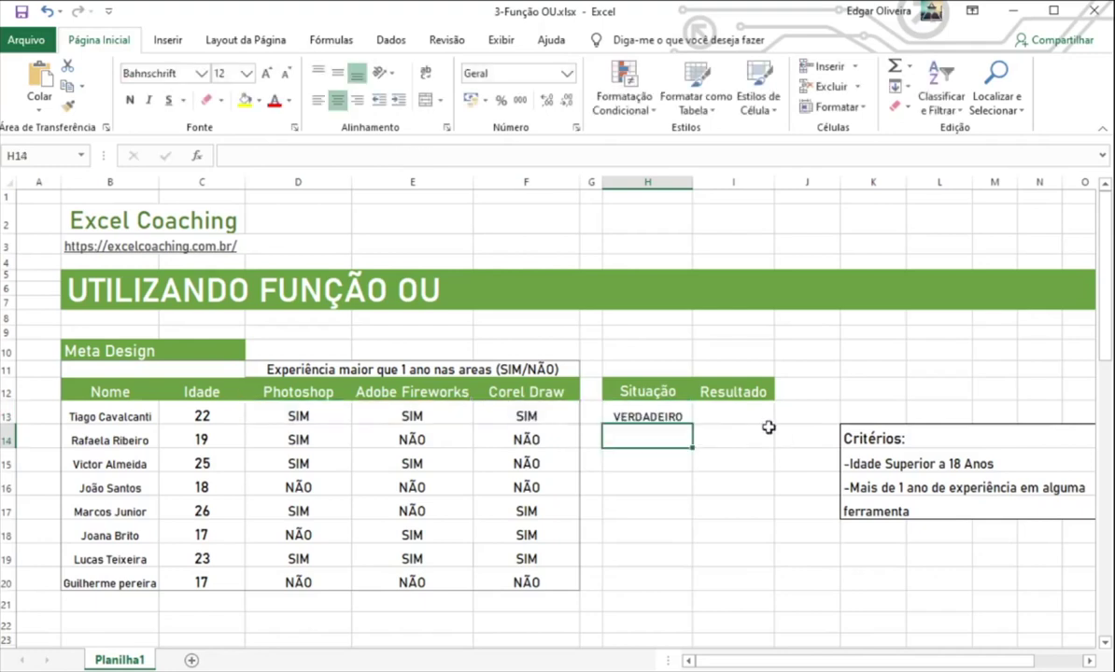
Step: Try filling the OU formula from H13 down to H20, and undo the fill
click(661, 416)
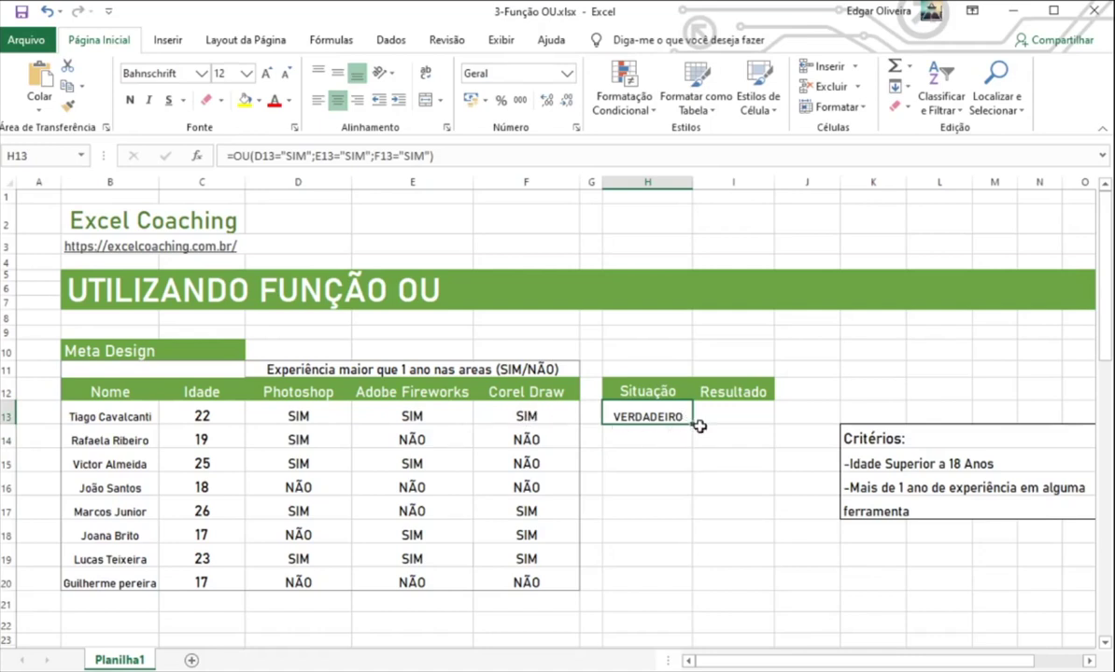
drag(687, 419, 669, 584)
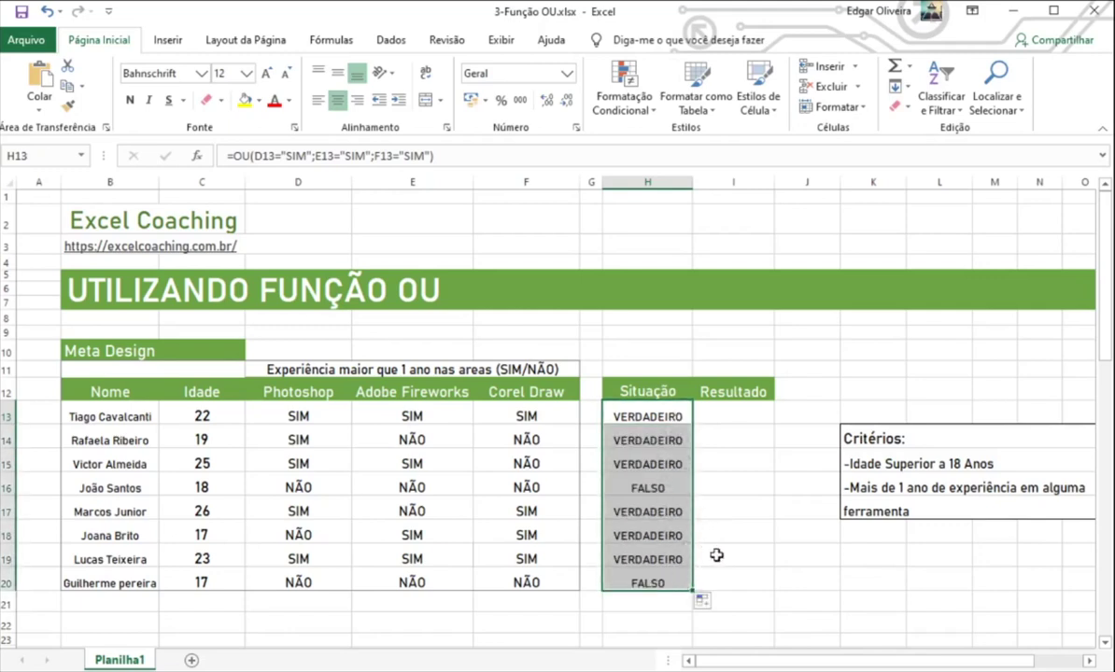
click(680, 480)
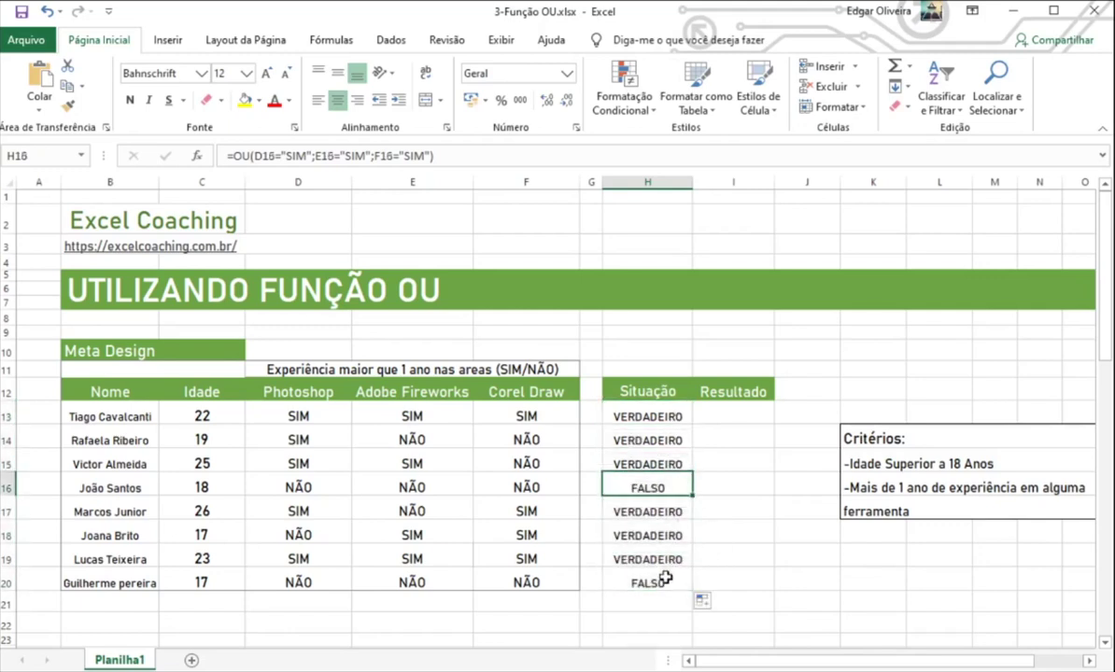
key(Down)
key(Down)
key(Down)
key(Down)
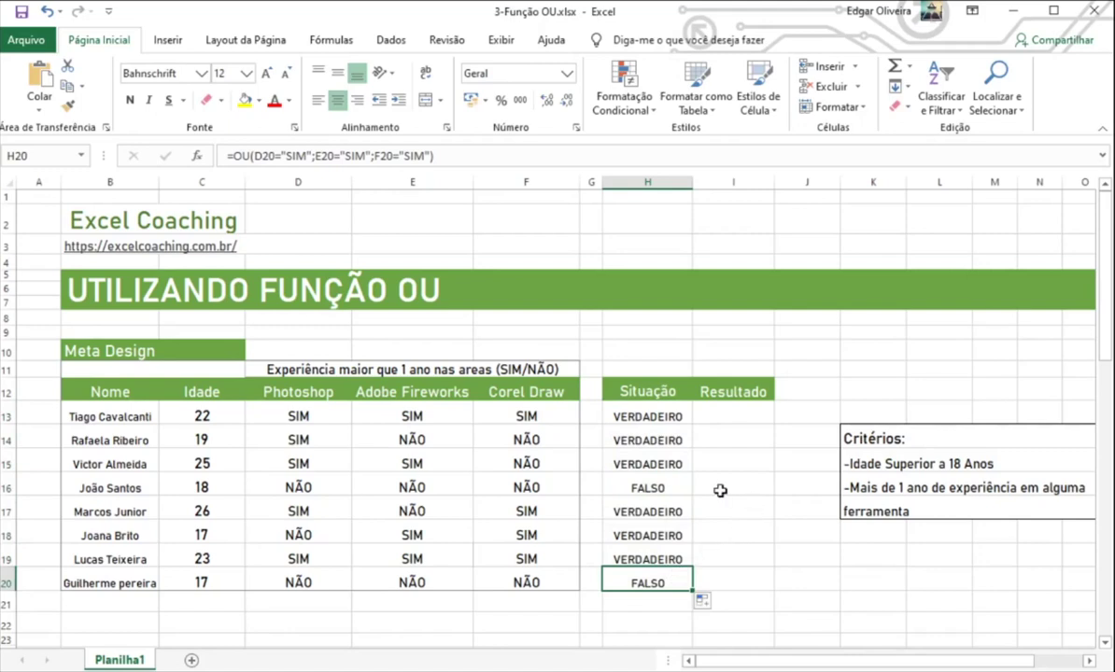
click(717, 460)
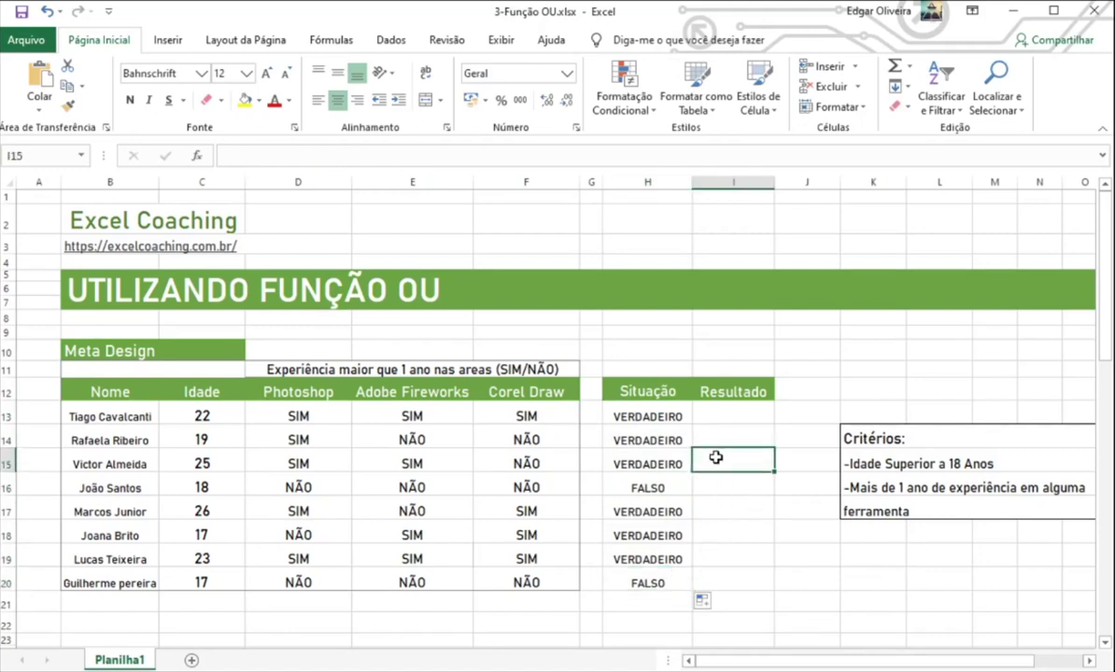
key(ctrl+z)
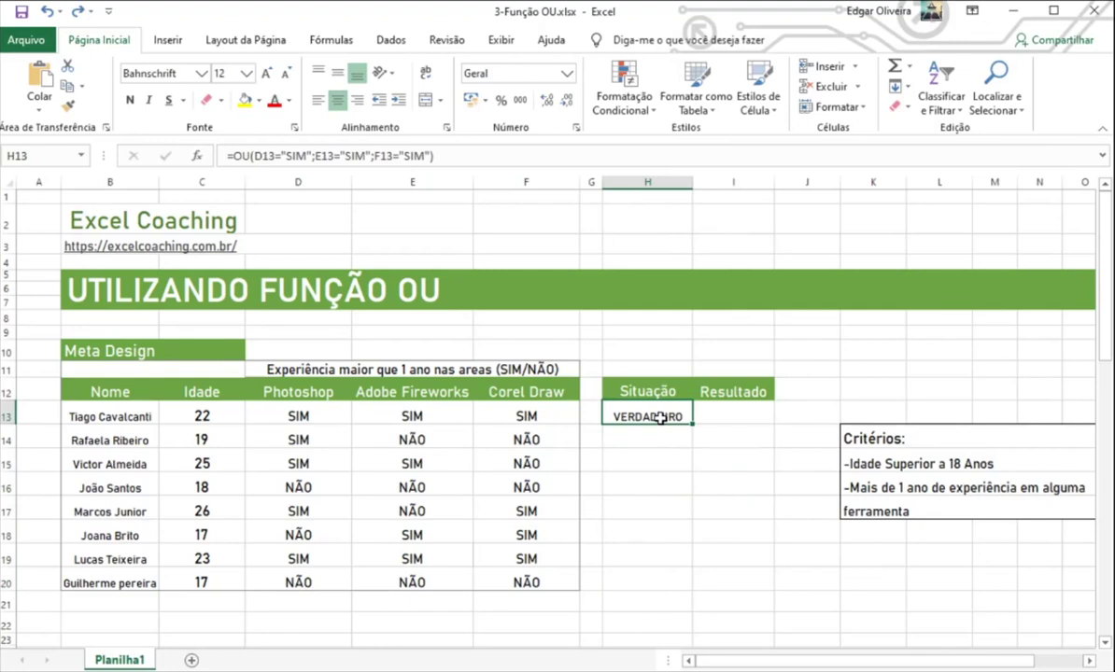
Step: Nest the OU test in H13 as the first argument of an E function, with a separator ready for the second
double_click(660, 417)
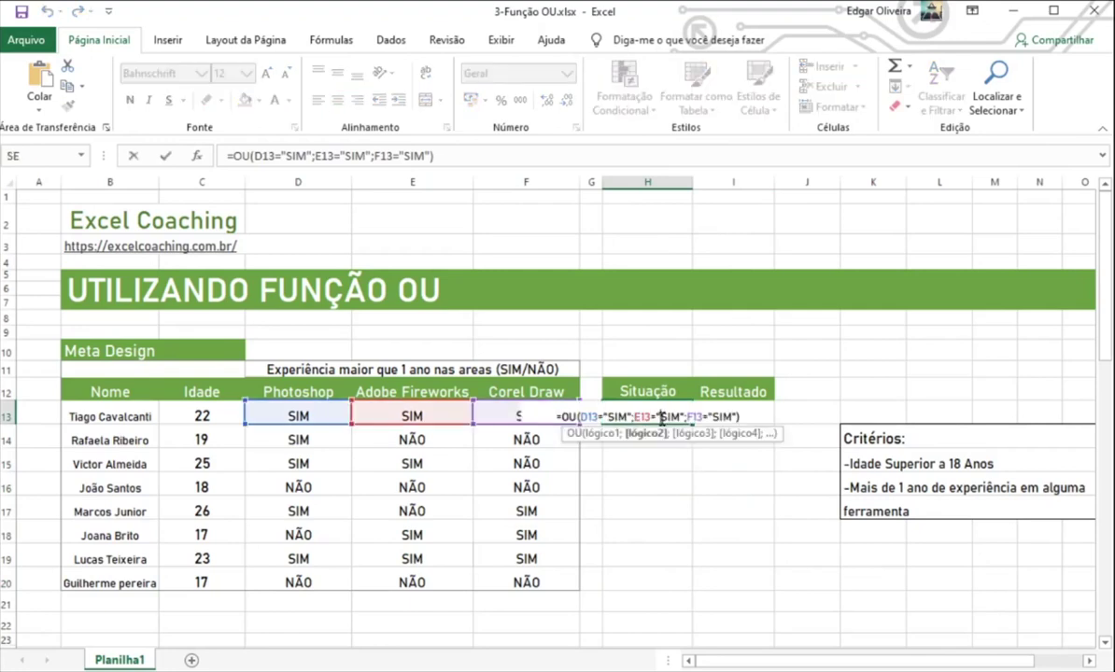
click(561, 417)
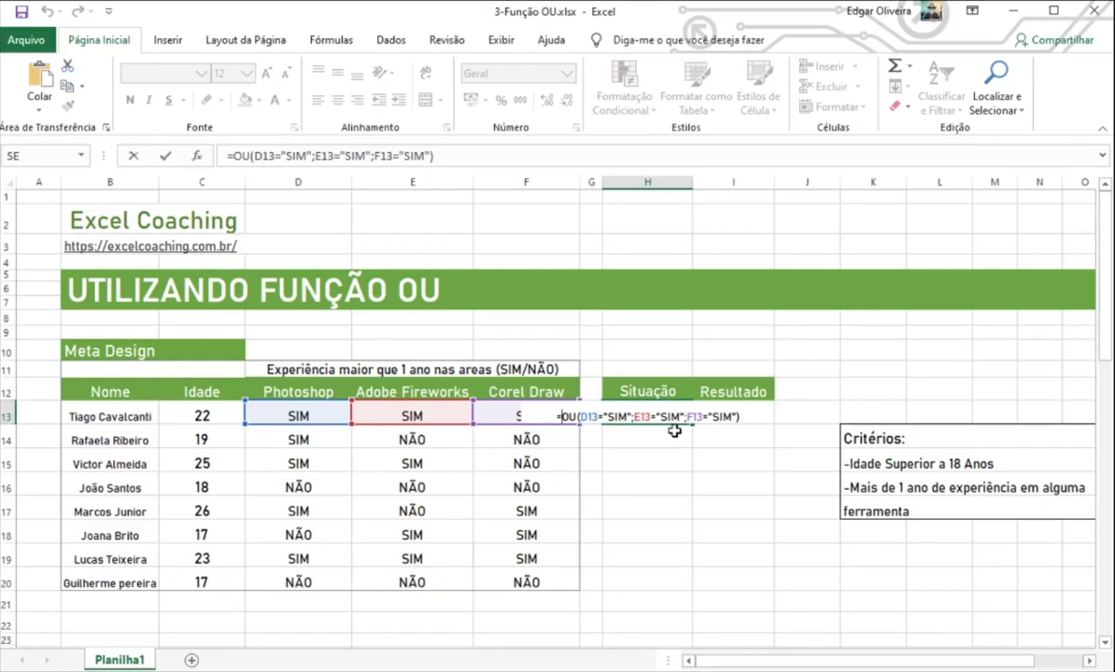
text(E)
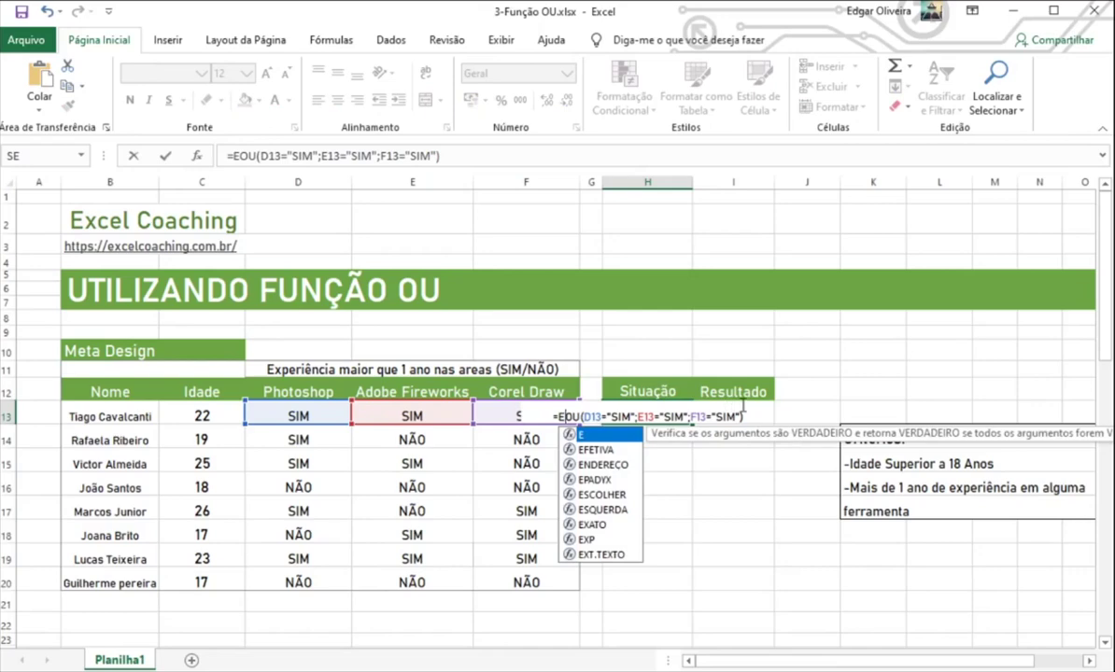
text(()
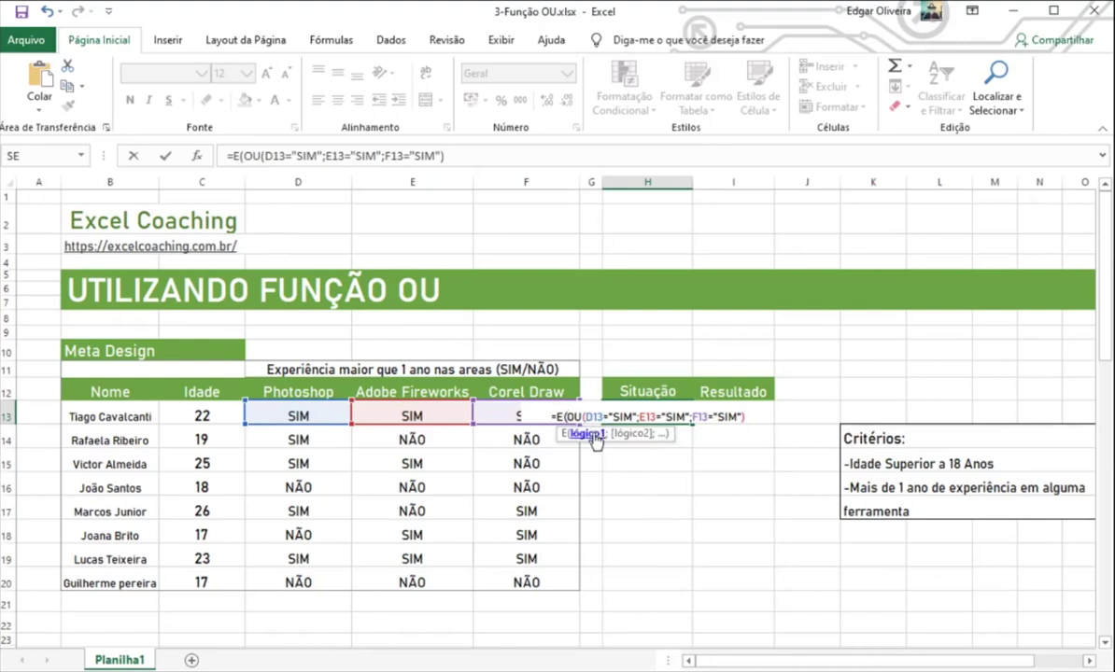
drag(566, 418, 744, 420)
click(751, 418)
text(;)
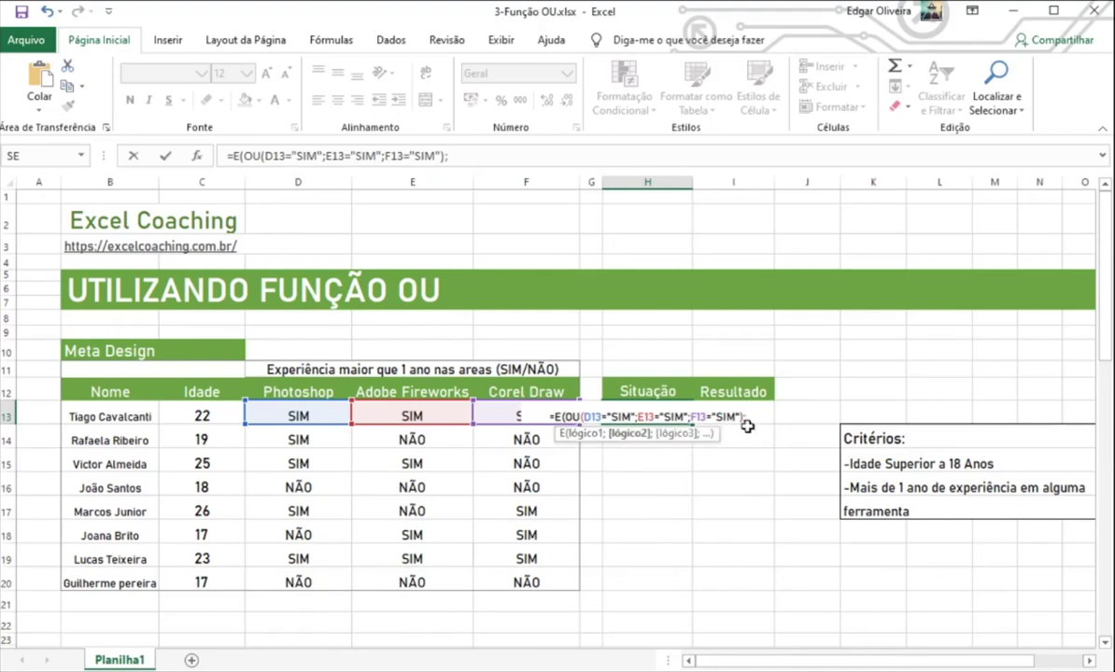
Step: Add C13>18 as the second condition of the E function in H13 and complete the formula
click(201, 420)
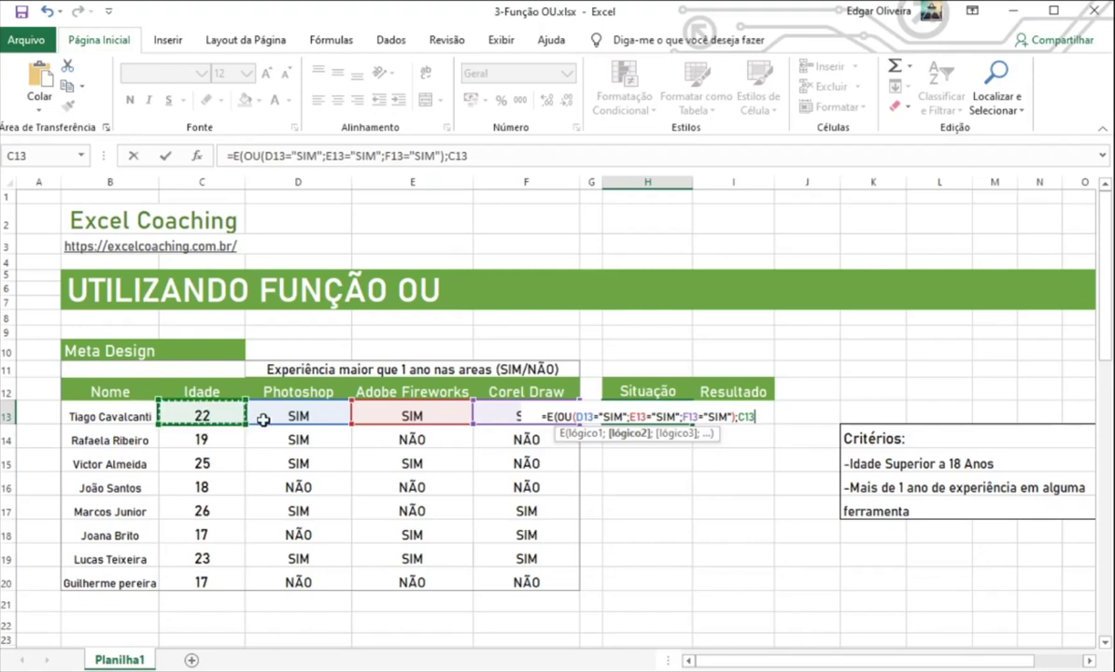
text(>)
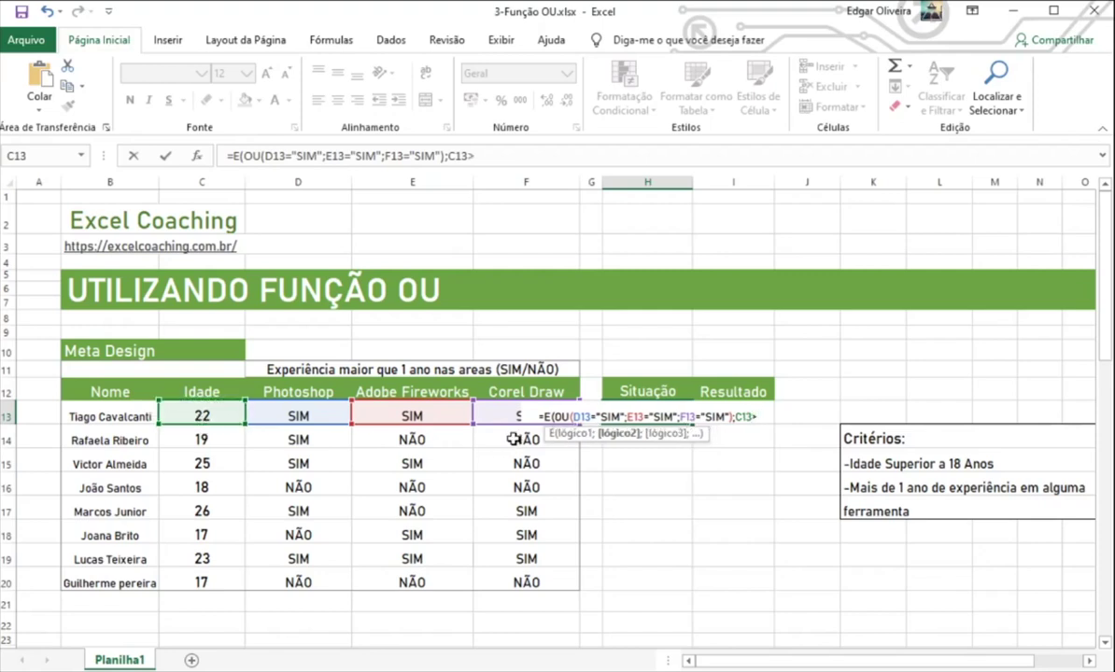
text(18)
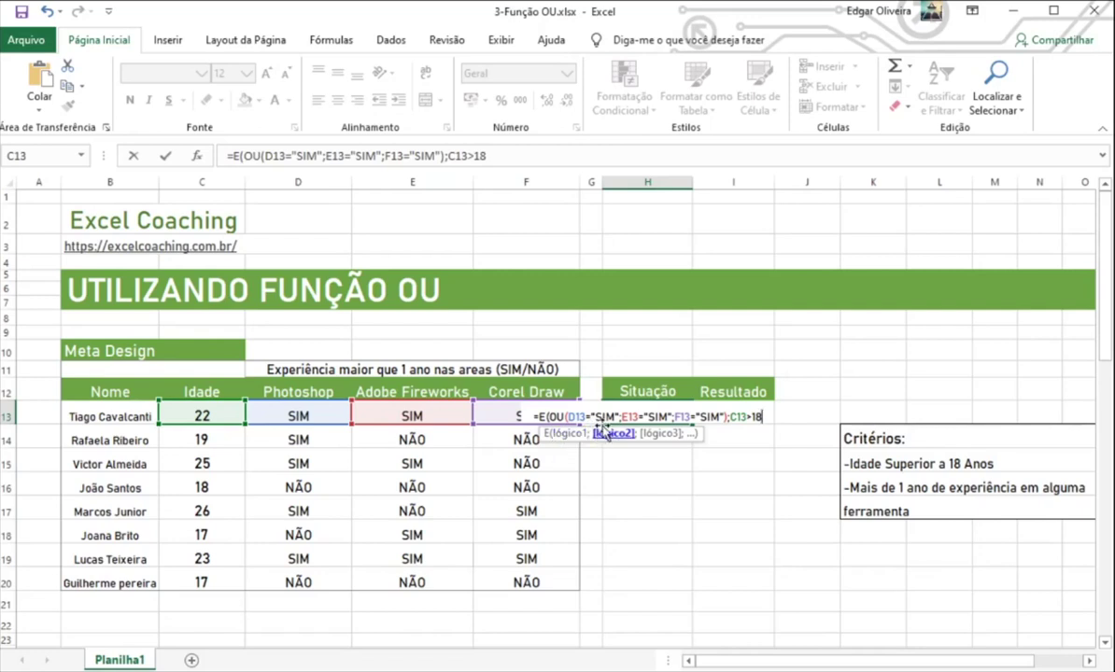
text())
key(Return)
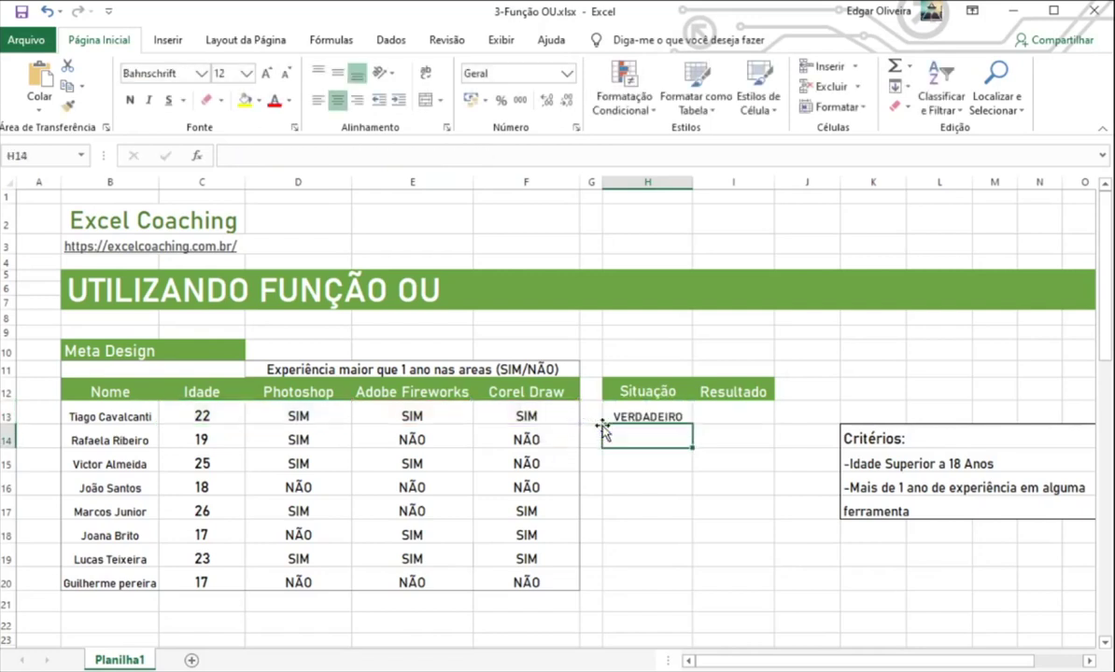
Step: Fill the combined E and OU formula from H13 down to H20
click(672, 417)
drag(695, 426, 689, 587)
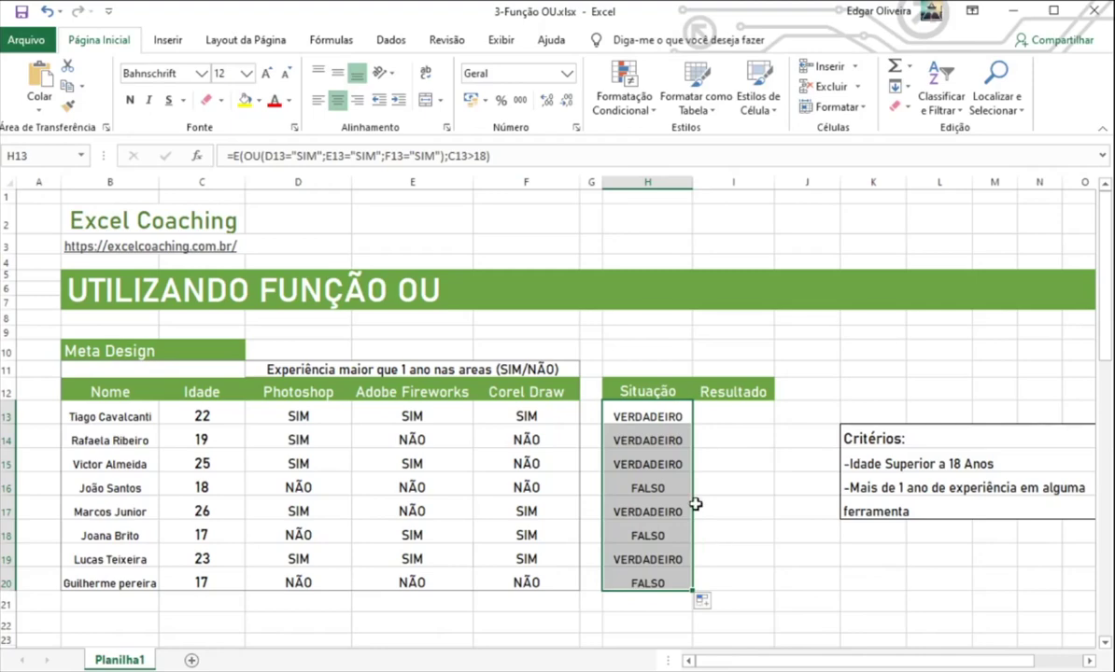
Step: Examine the logic gate diagrams below the table, and return to the Situação column
click(696, 504)
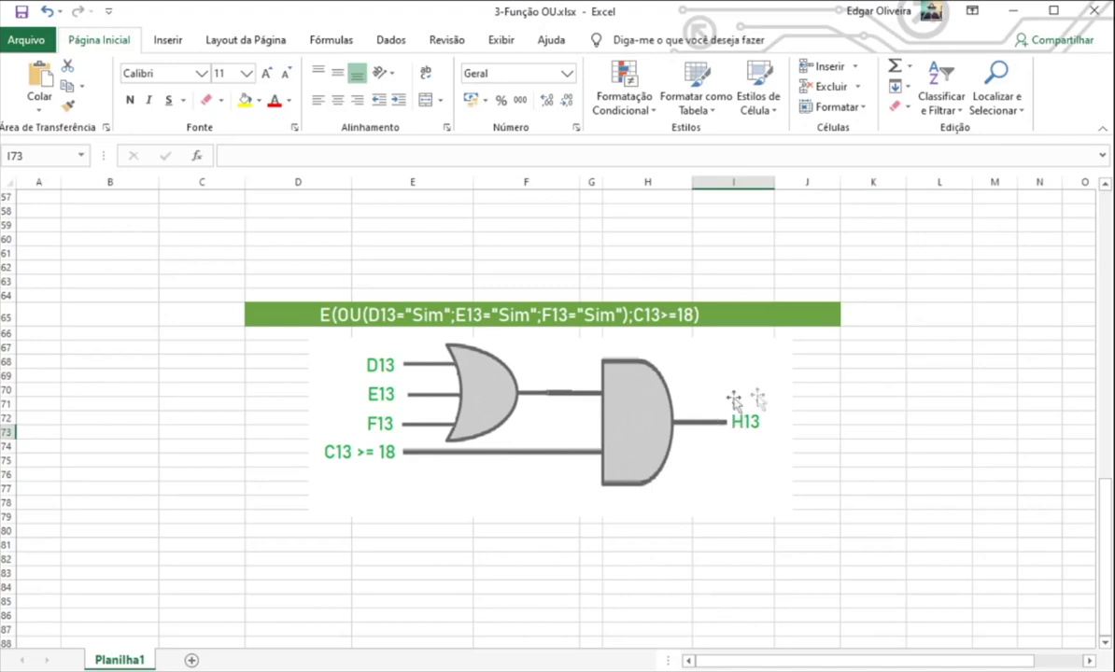
key(Page_Up)
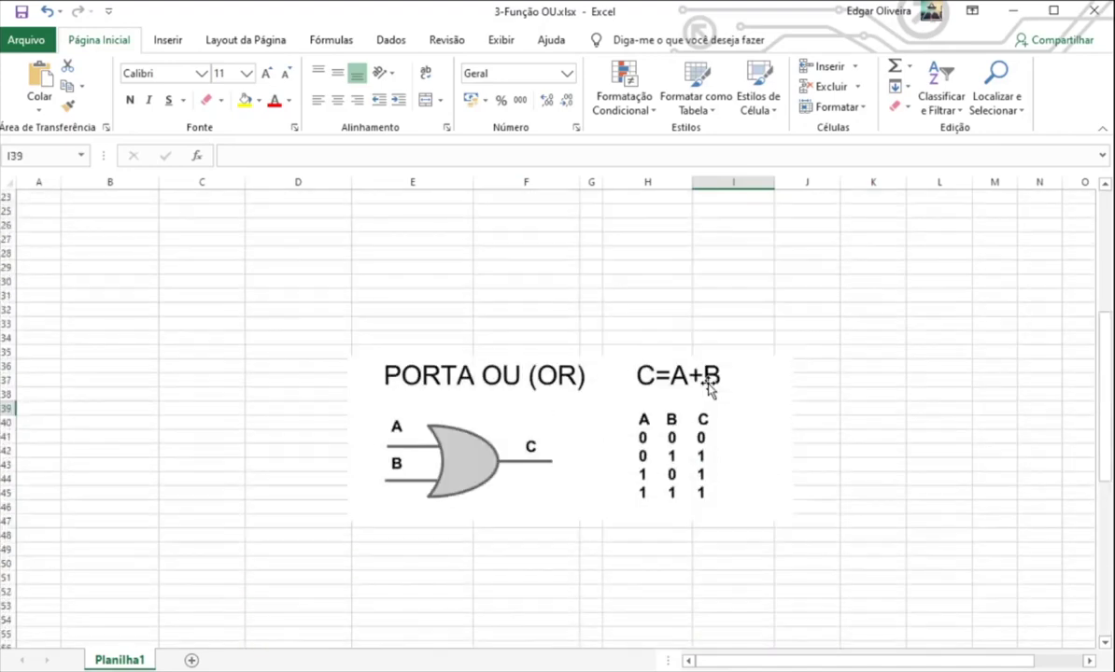
key(Page_Up)
click(653, 433)
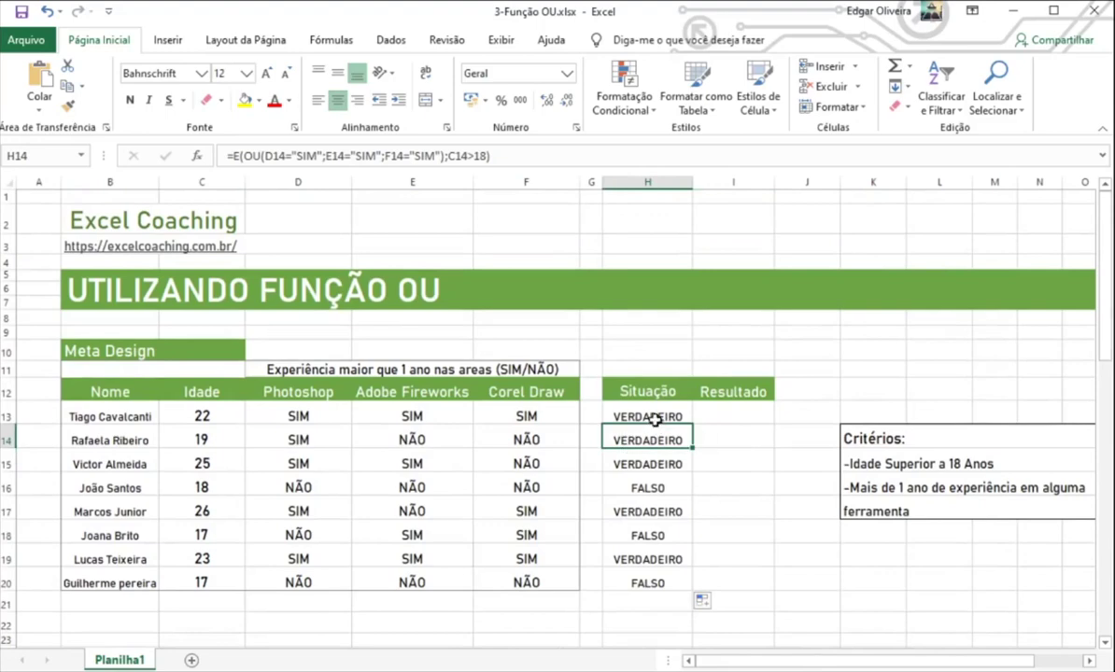
click(659, 458)
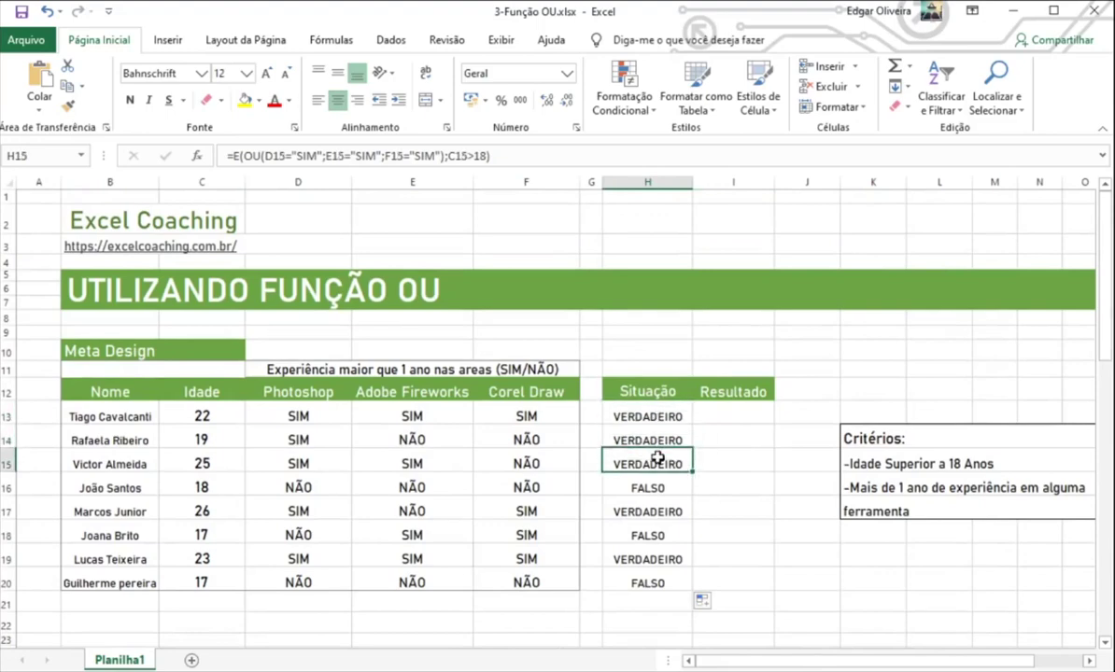
click(200, 221)
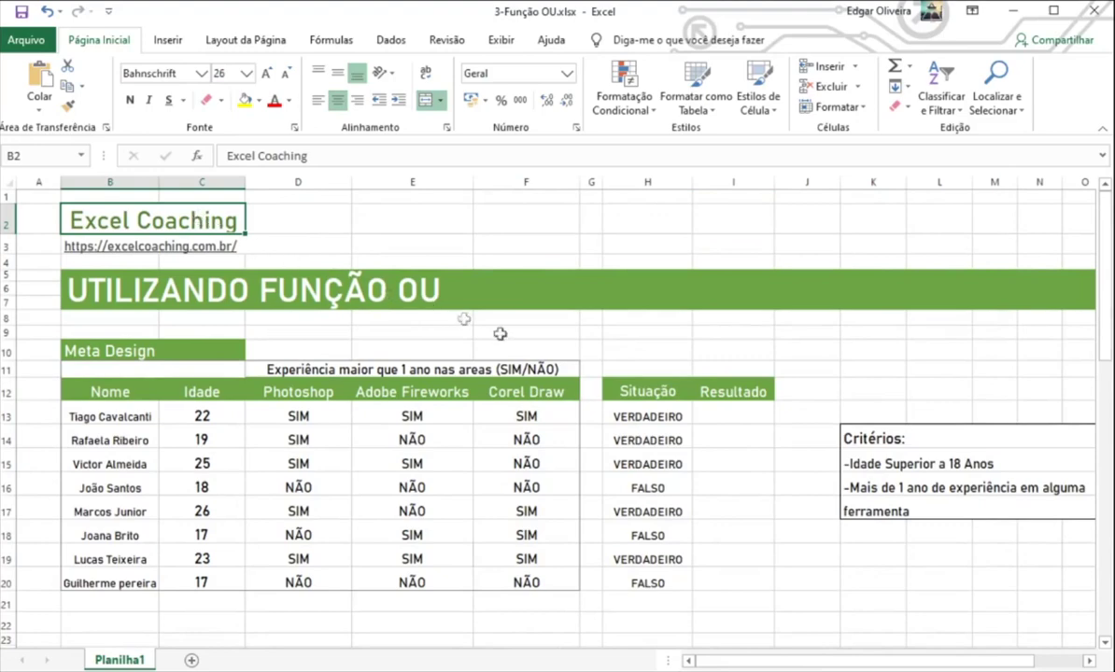
Step: Start an SE function in I13 with H13 as the logical test, ready for the value if true
click(753, 422)
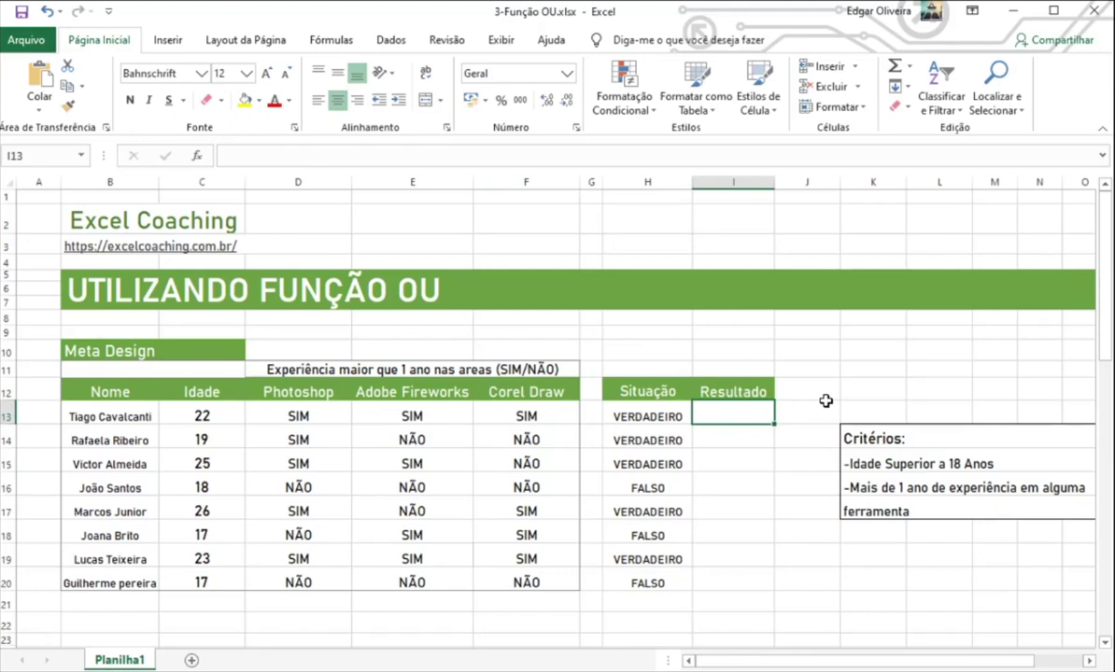
text(=se)
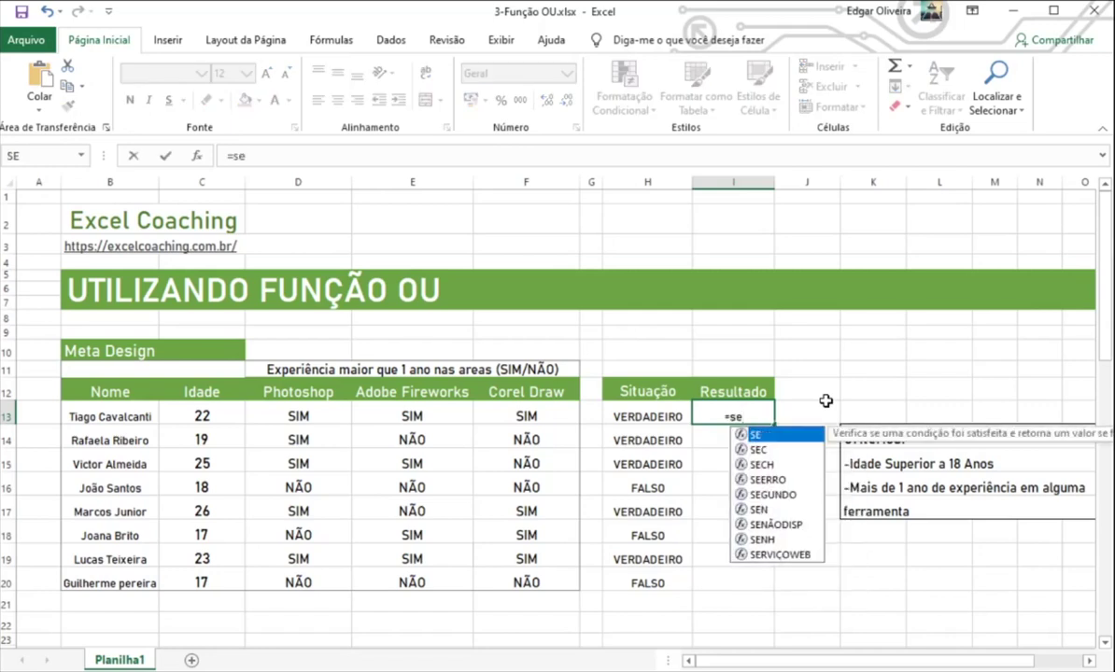
text(()
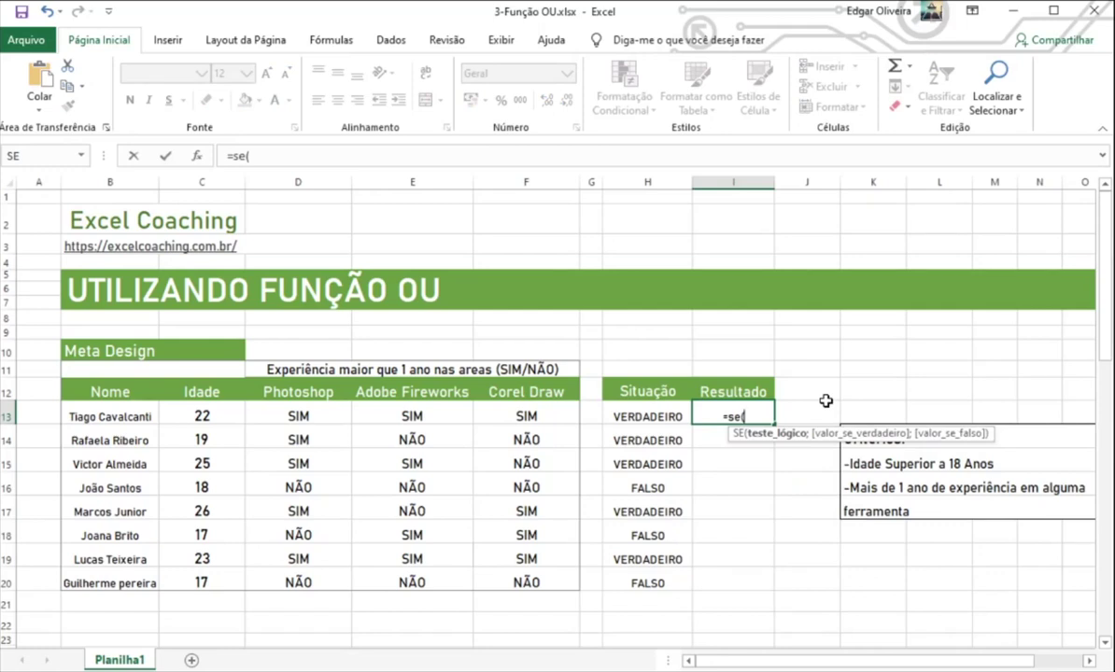
click(650, 417)
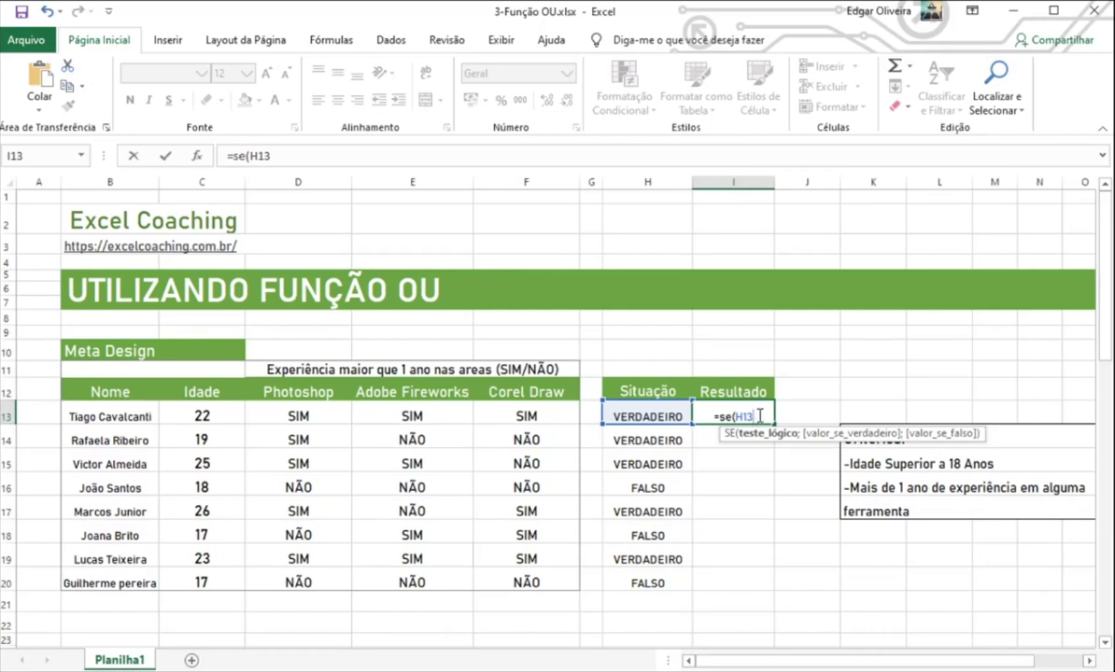
text(;)
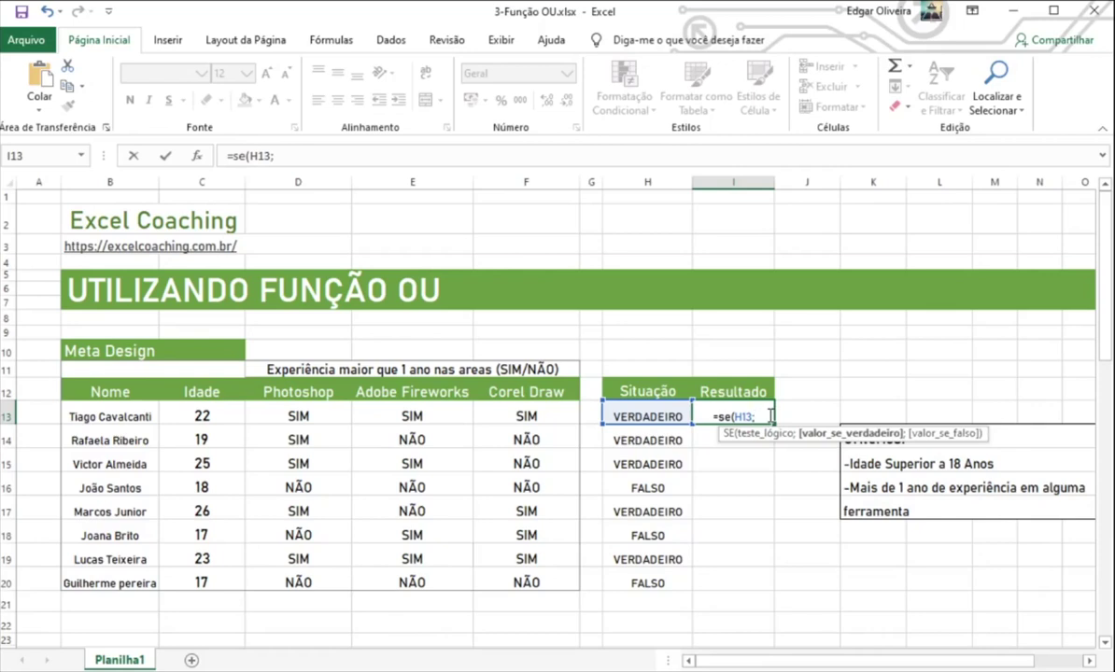
Step: Complete the SE formula in I13 with "Selecionado" as the true value and "Rejeitado" as the false value
text(")
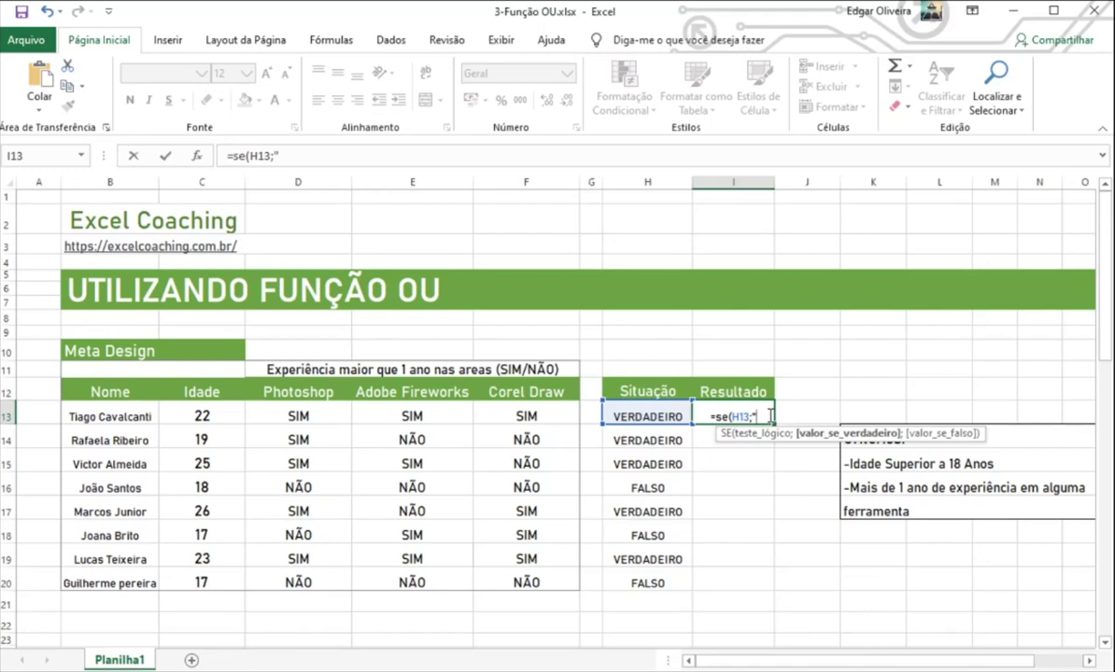
text(Selecionn)
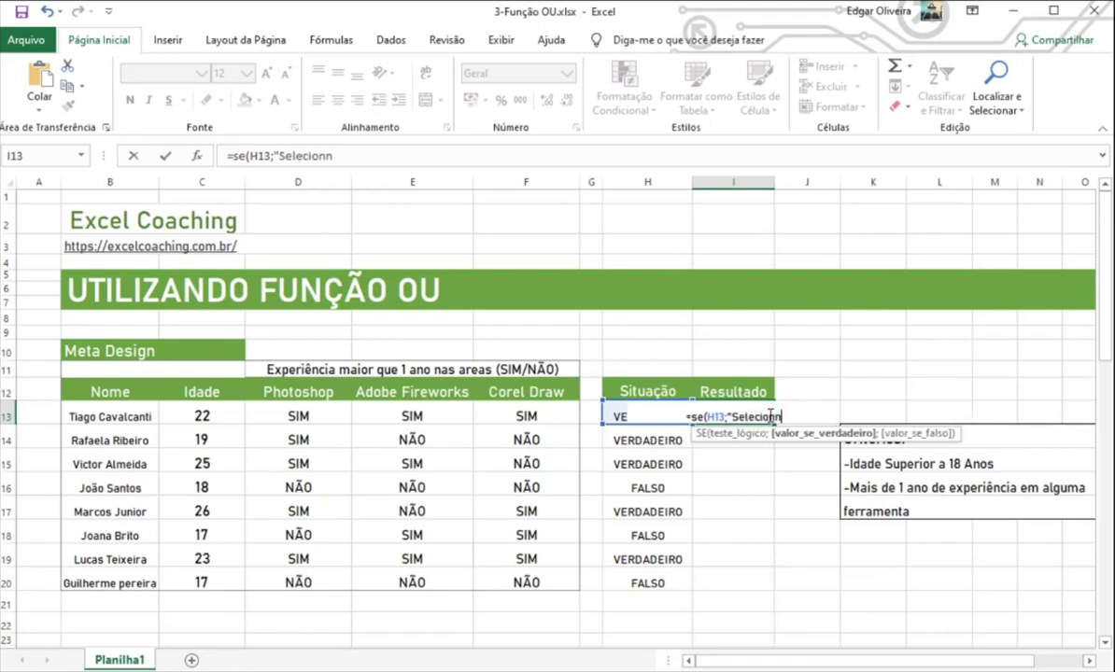
key(BackSpace)
text(ado")
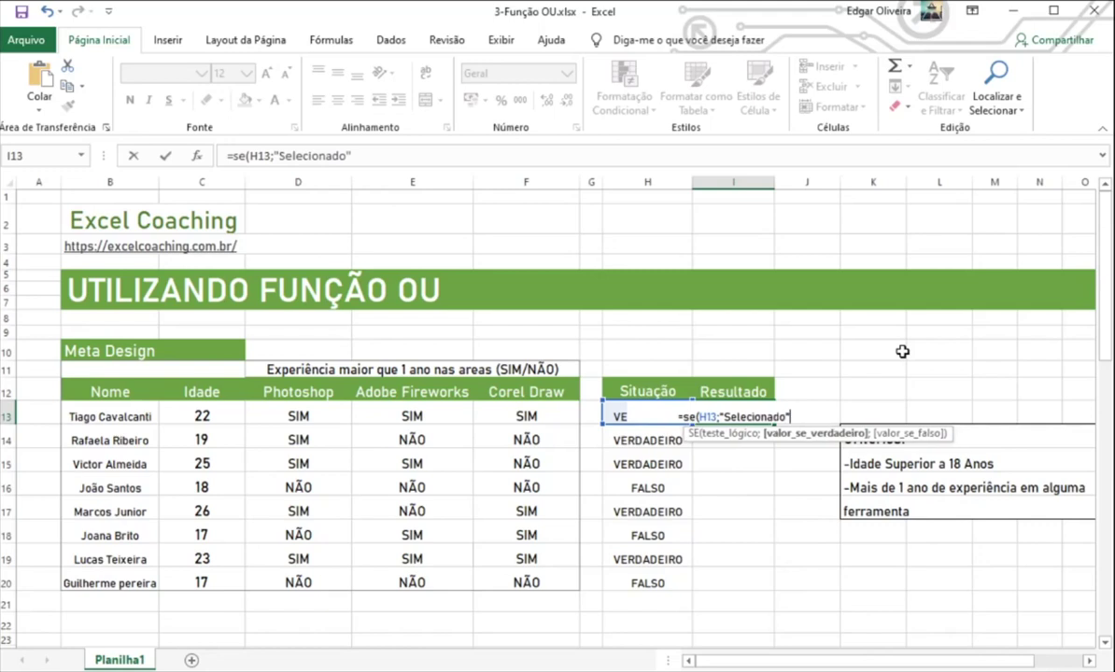
text(;)
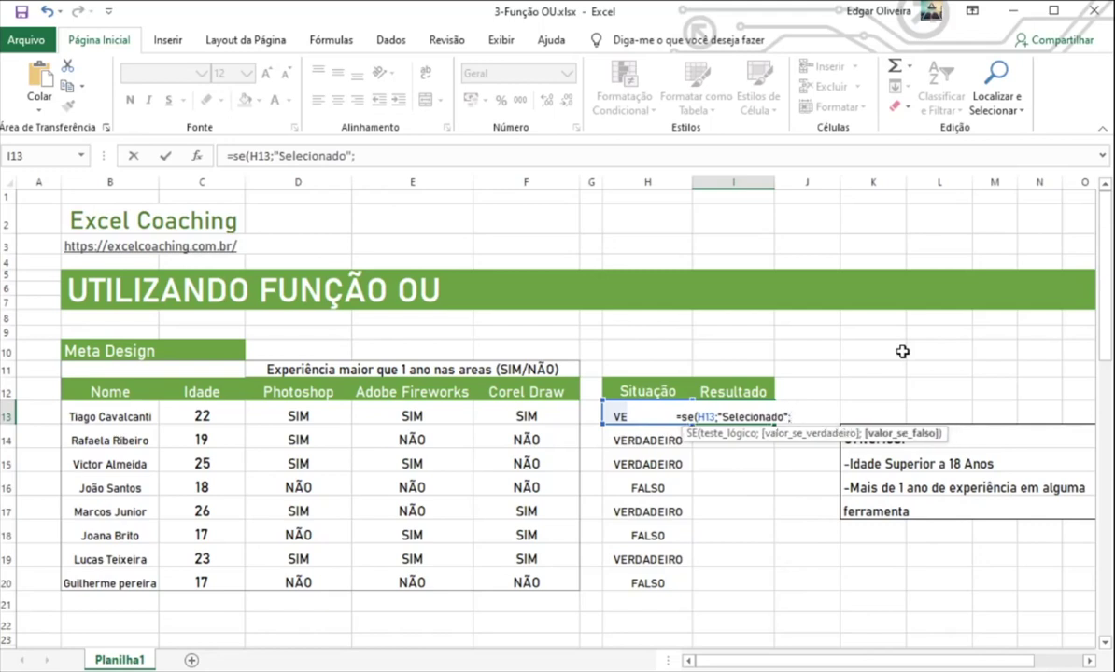
text(")
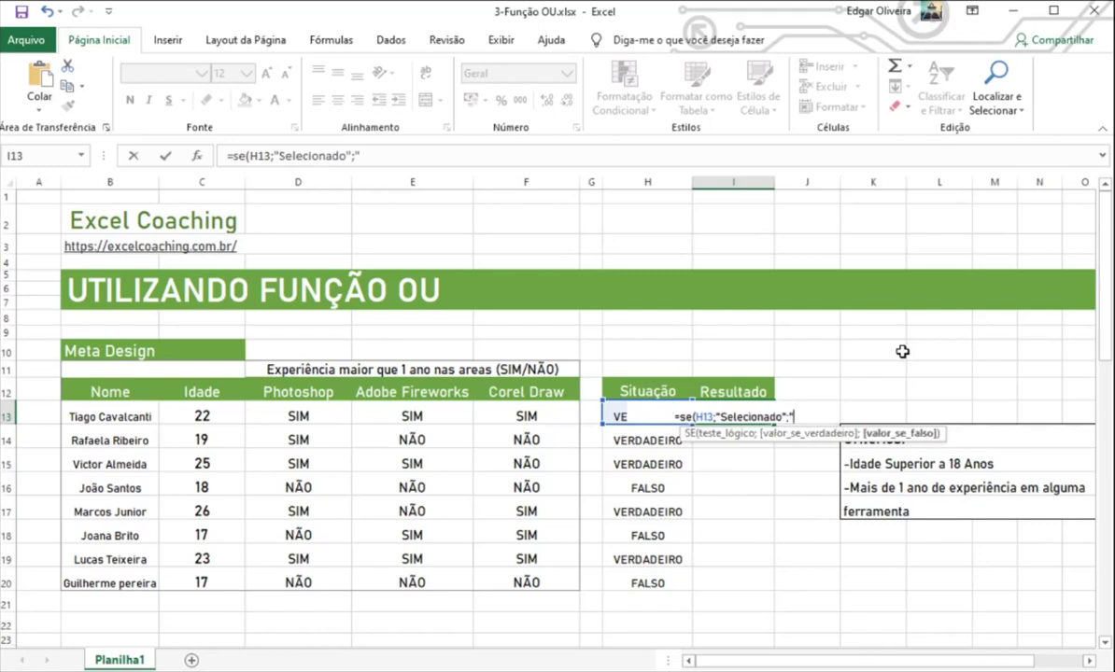
text(Rejeitado"))
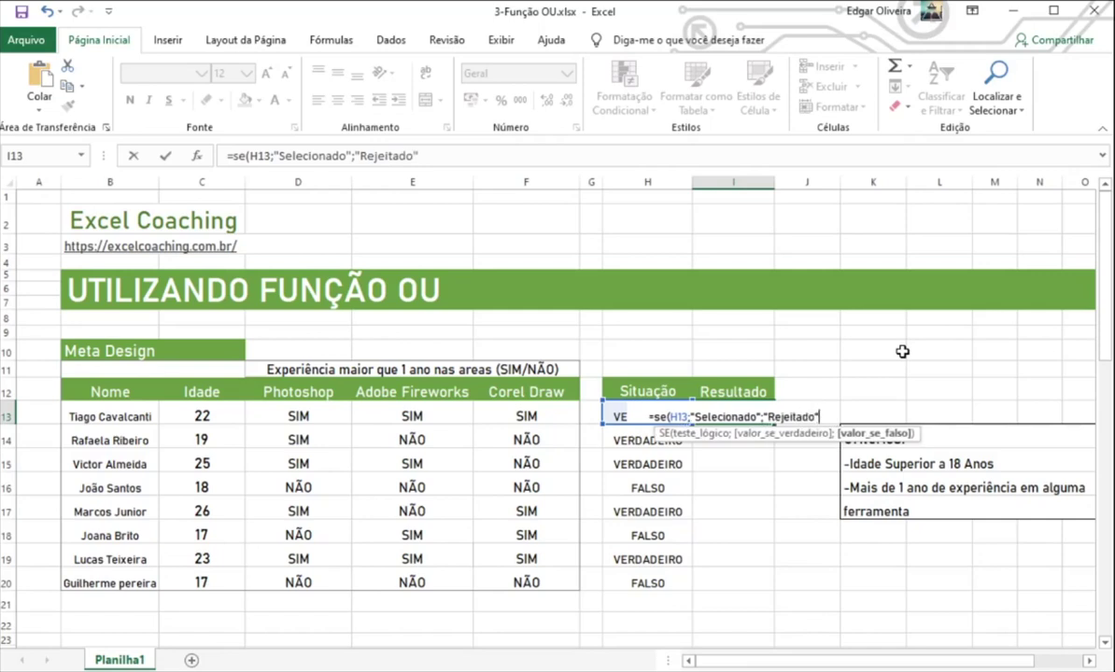
key(Return)
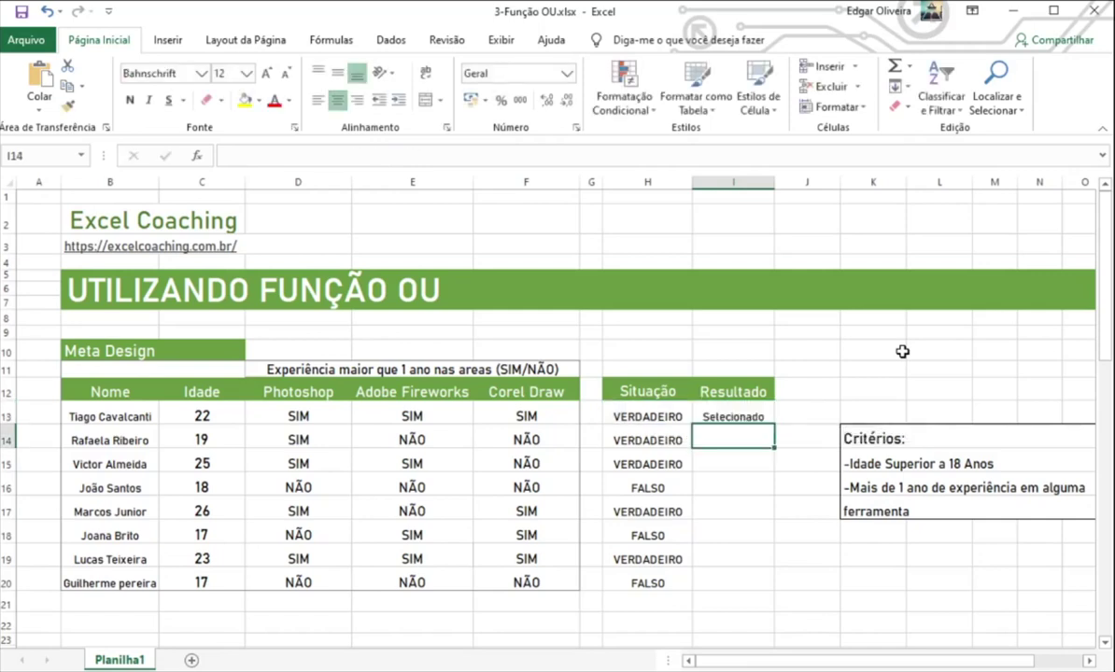
Step: Fill the SE formula from I13 down to I20 and compare the Resultado entries with the Situação column
click(754, 415)
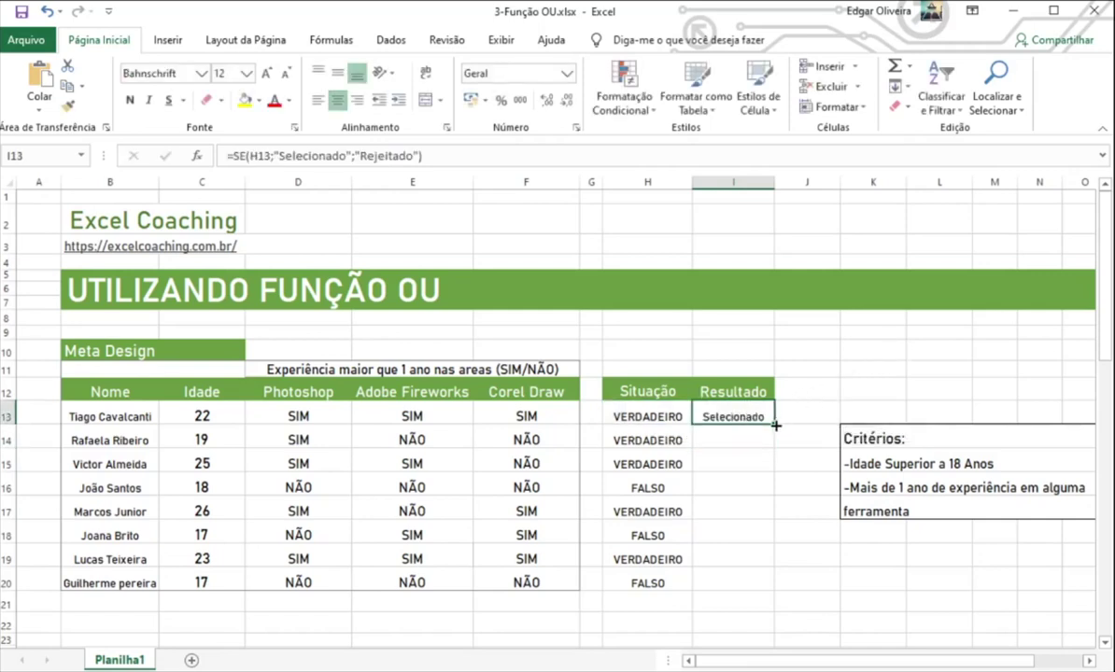
drag(775, 425, 775, 586)
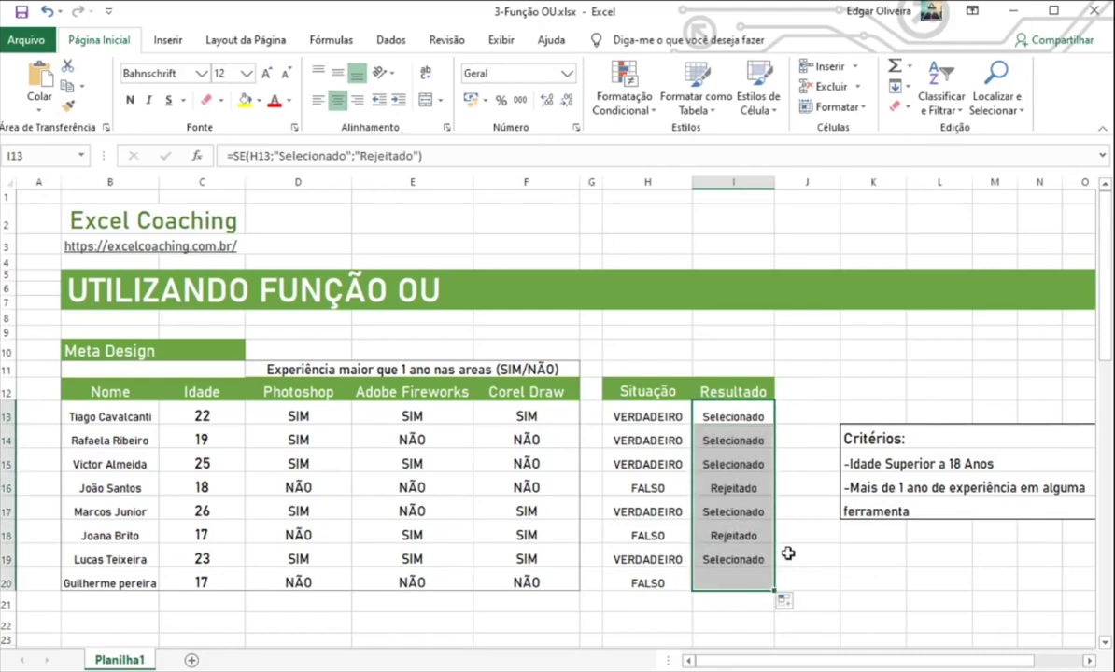
click(757, 458)
click(741, 534)
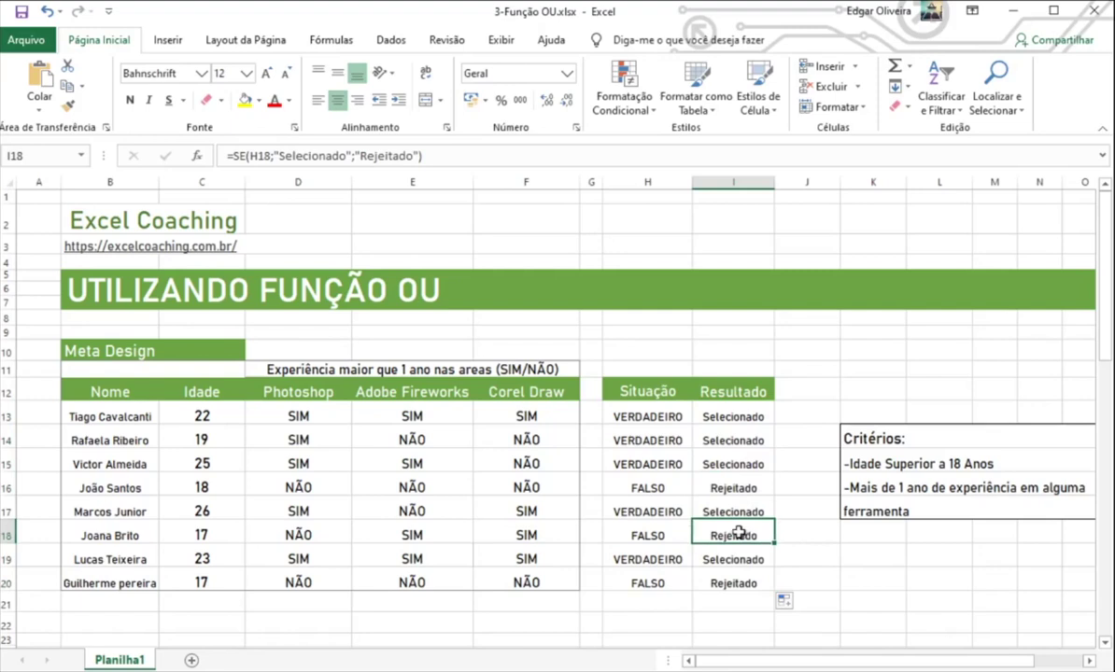
click(647, 534)
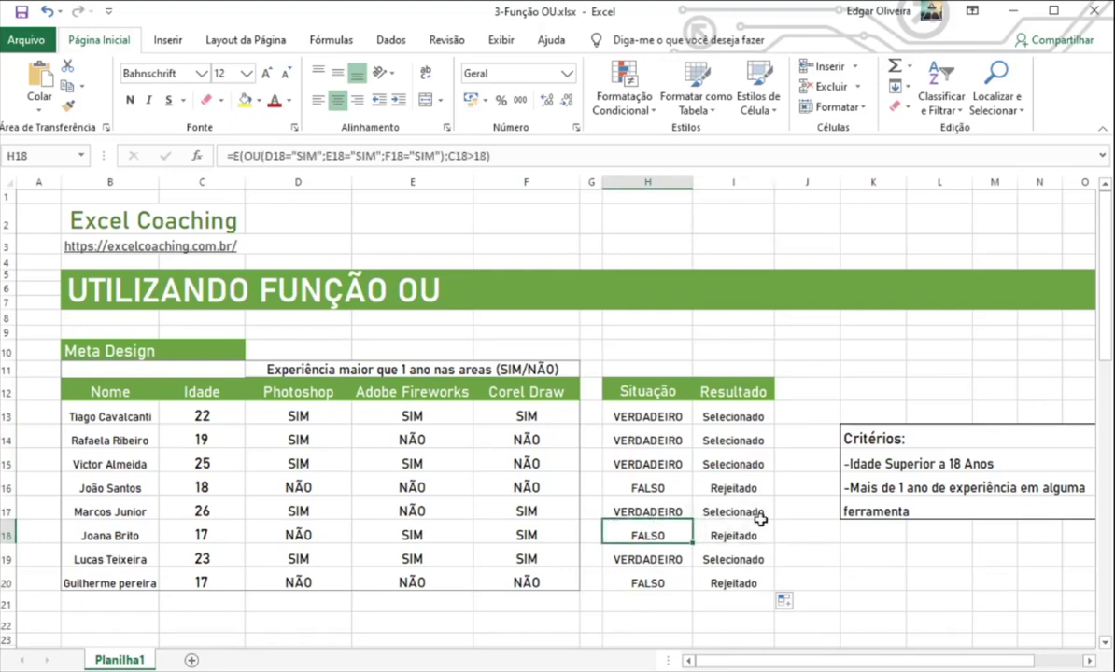
click(713, 505)
click(763, 537)
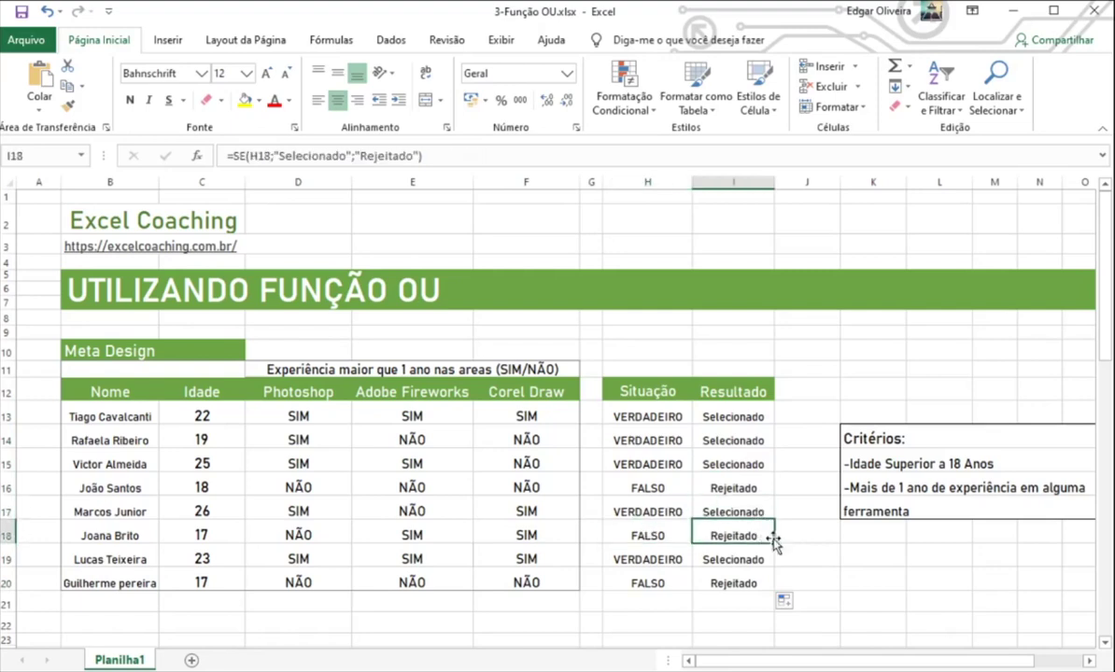